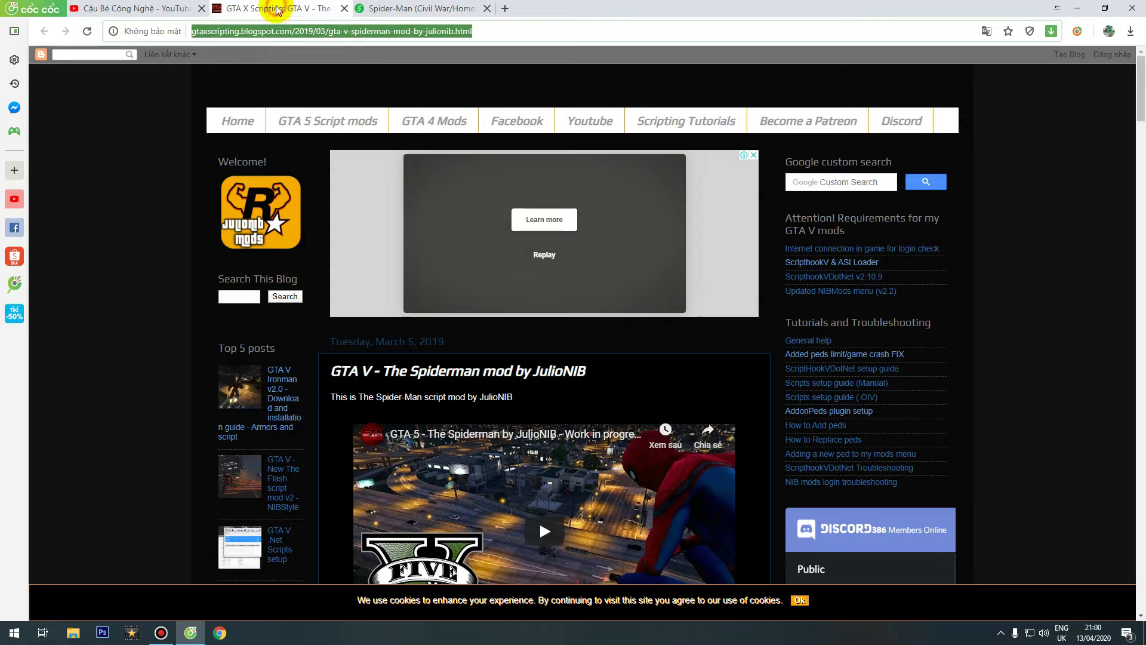
# Open the main download link under Download options in the blog post on the GTA V Spiderman mod by JulioNIB.
pyautogui.doubleClick(498, 31)
pyautogui.moveTo(498, 30); pyautogui.dragTo(179, 31)
pyautogui.scroll(-1, 520, 205)
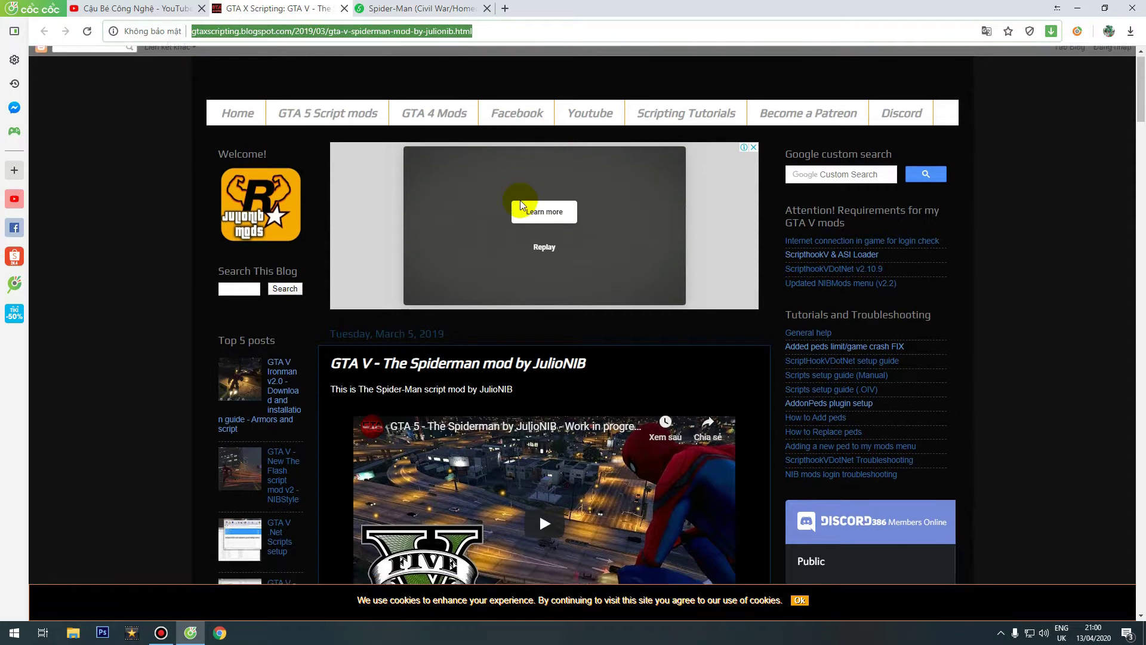
pyautogui.scroll(-8, 520, 204)
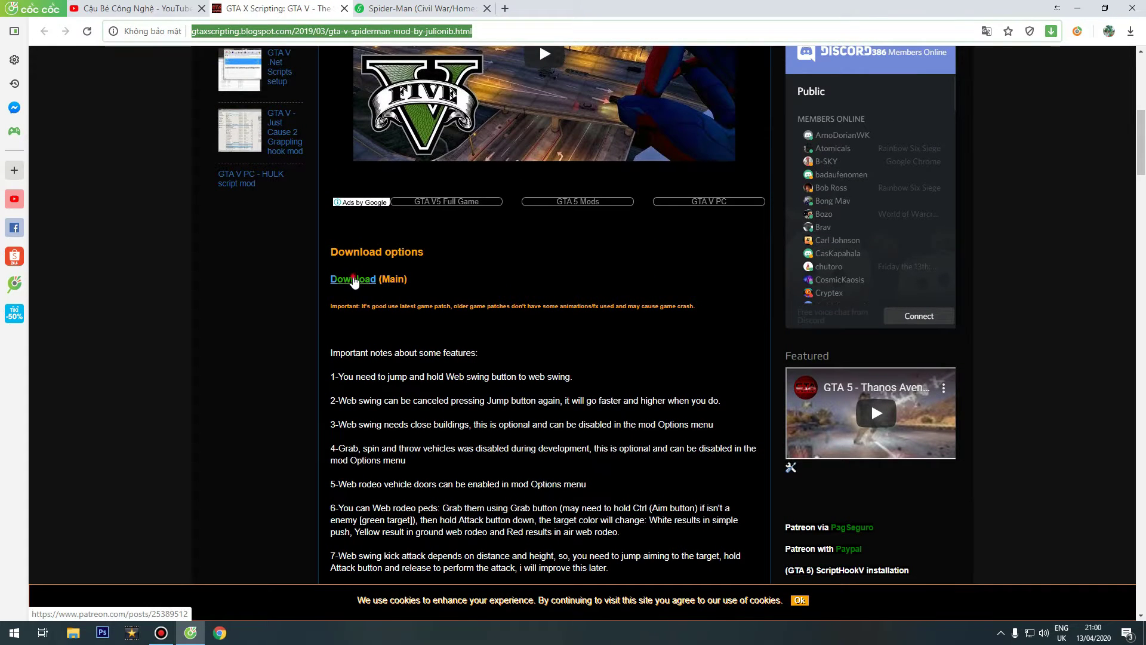
pyautogui.click(353, 279)
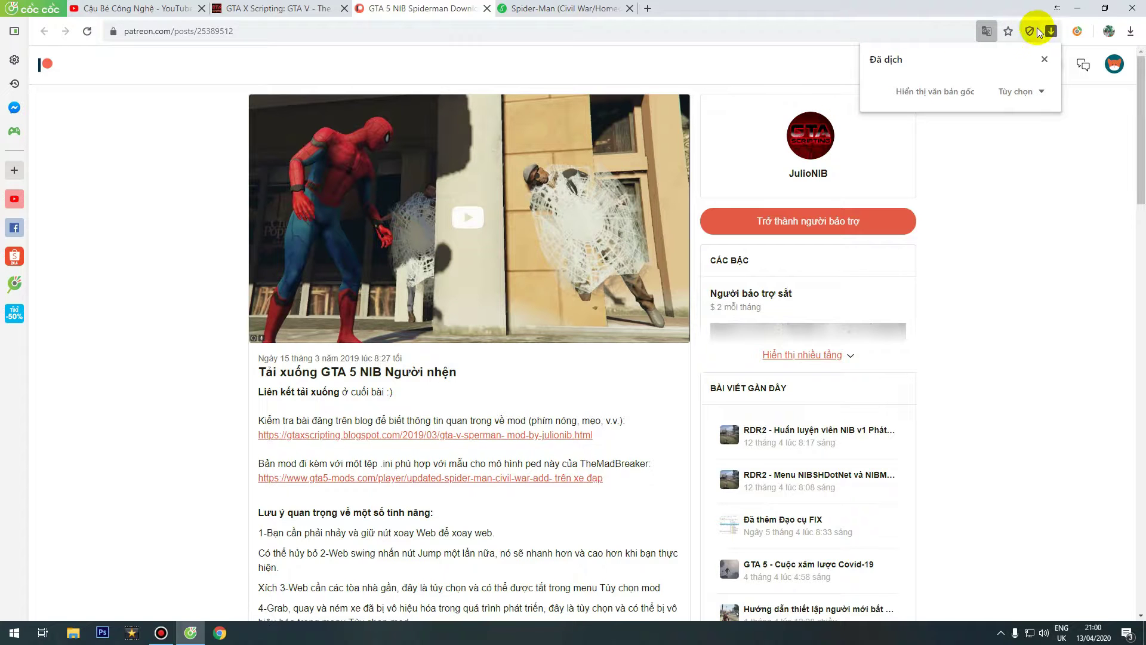
# Show the Patreon post in its original language and download the attached SpidermanRP1c.zip.
pyautogui.click(954, 92)
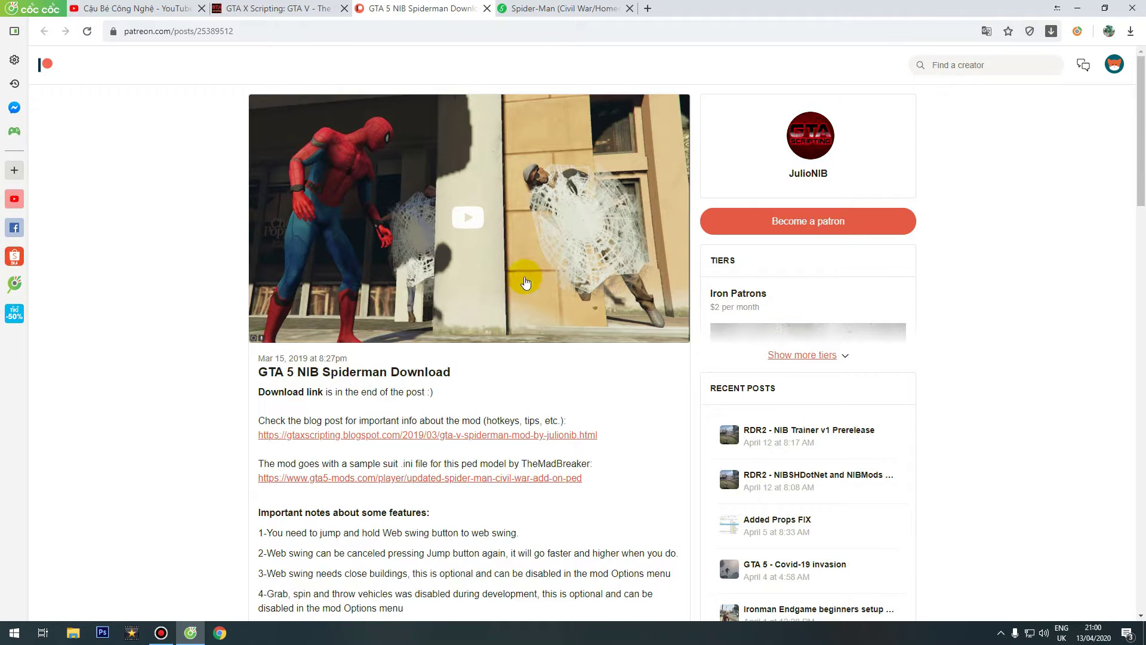
pyautogui.scroll(-4, 476, 288)
pyautogui.scroll(-6, 476, 288)
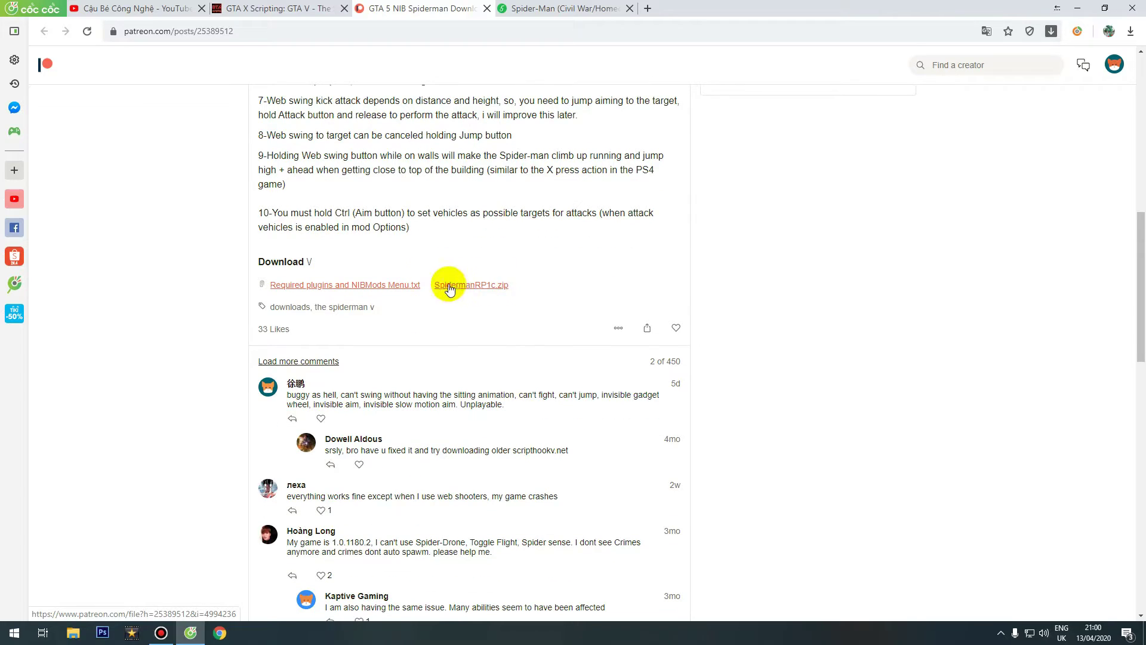
pyautogui.click(469, 285)
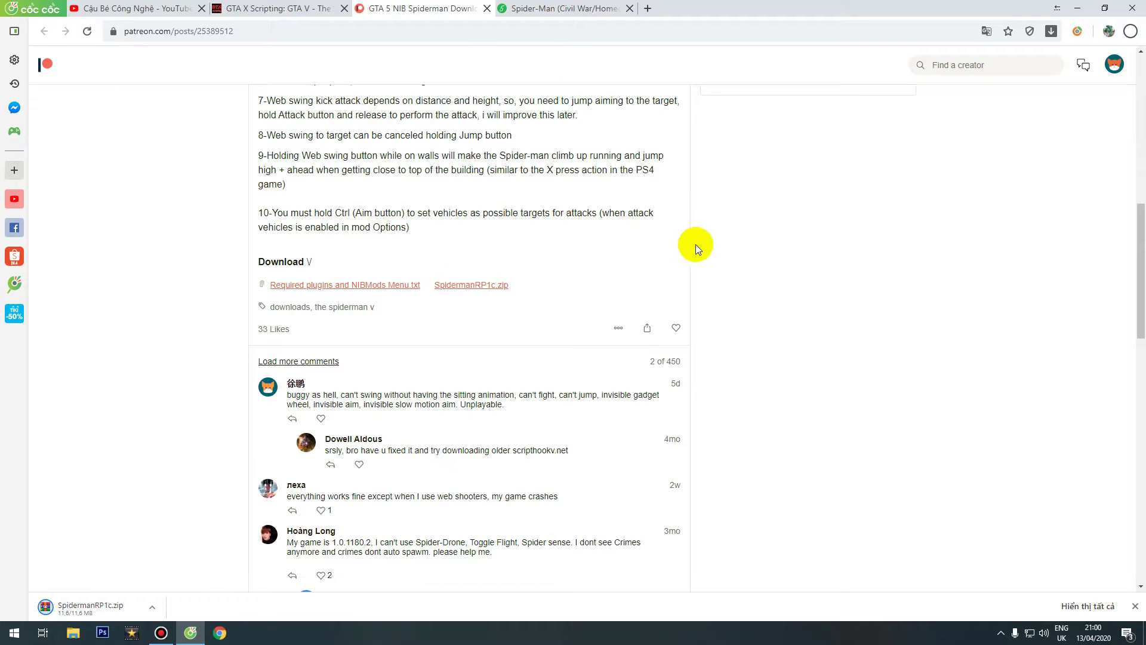
# Download the Spider-Man (Civil War/Homecoming) [Add-On] 1.1 mod from the GTA5-Mods page, showing the download page in its original language.
pyautogui.click(542, 10)
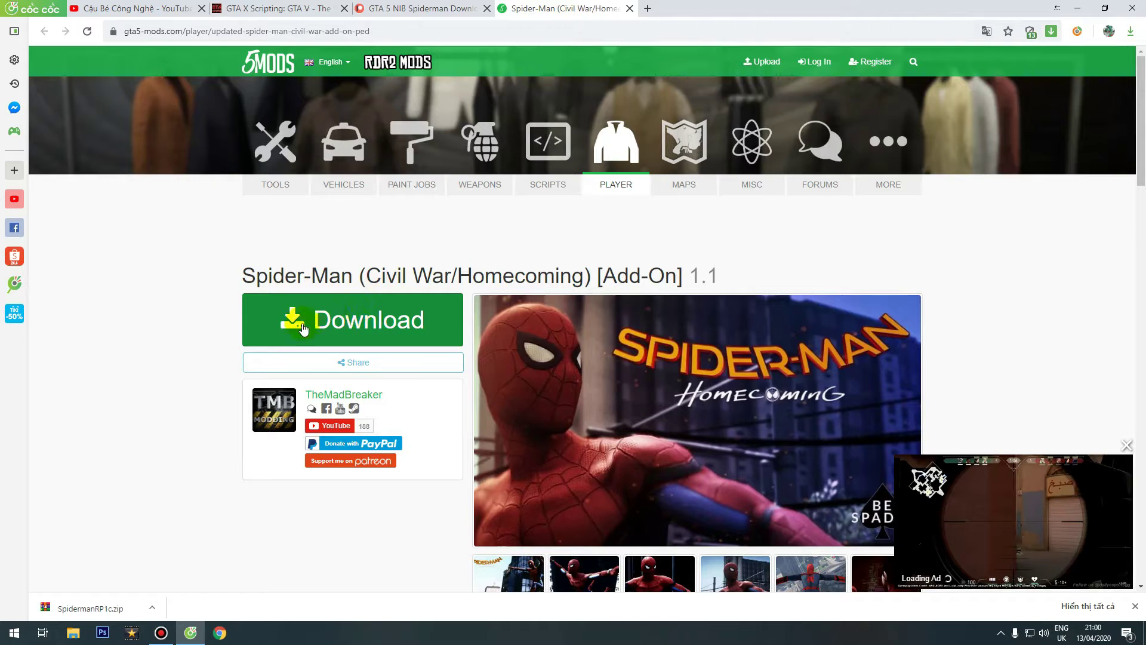
pyautogui.click(351, 325)
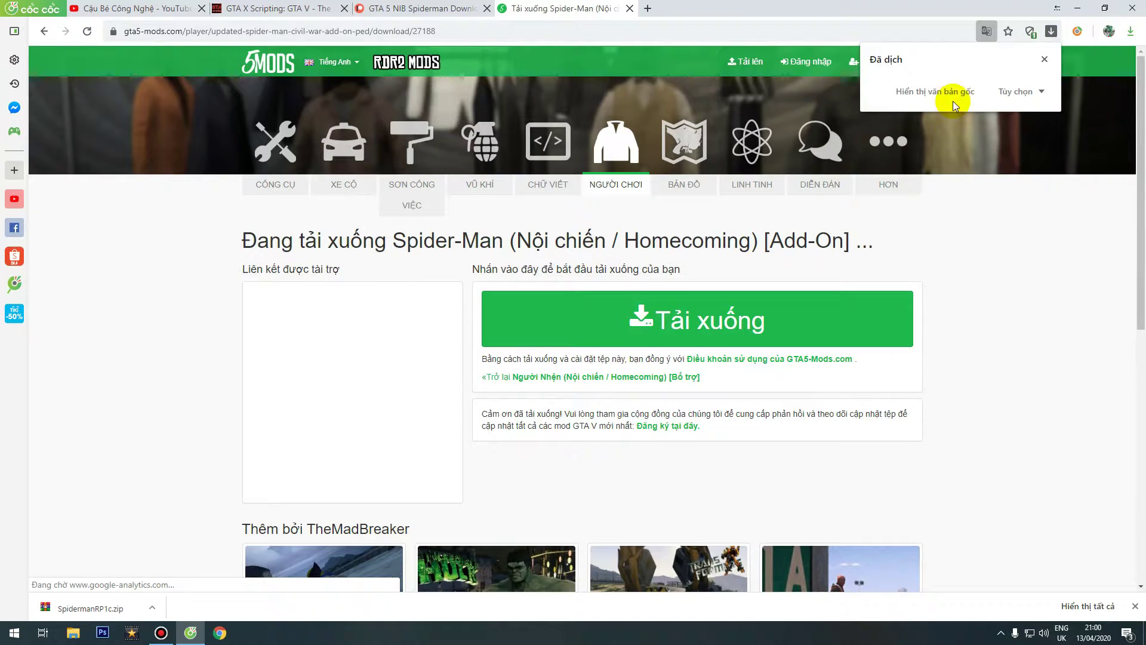
pyautogui.click(954, 92)
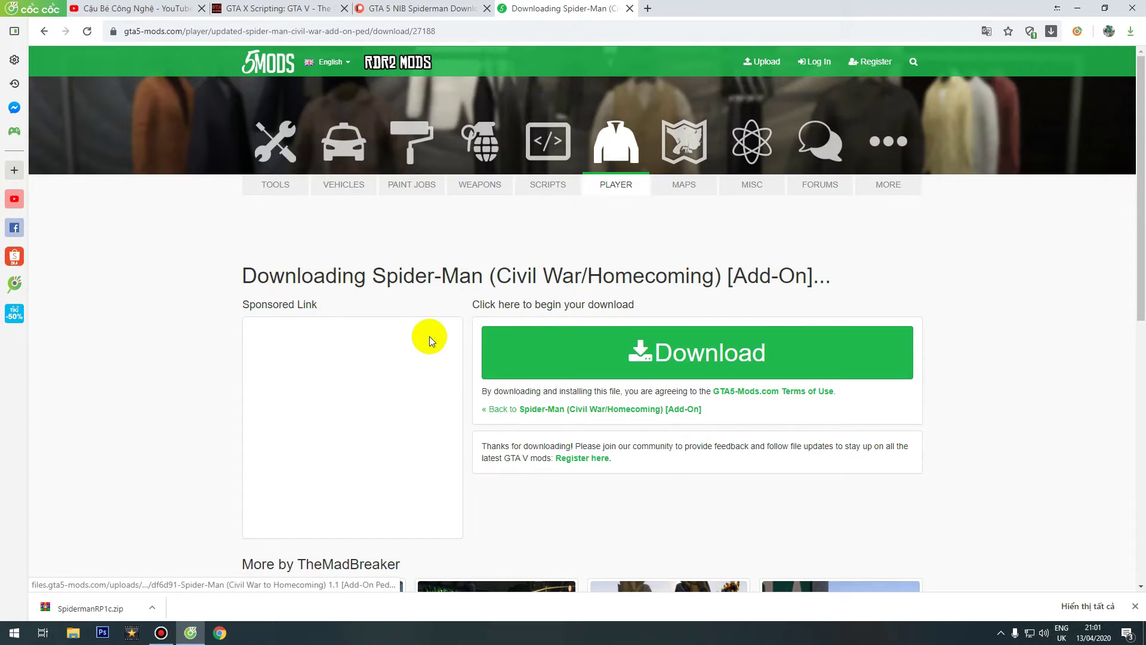
pyautogui.click(695, 357)
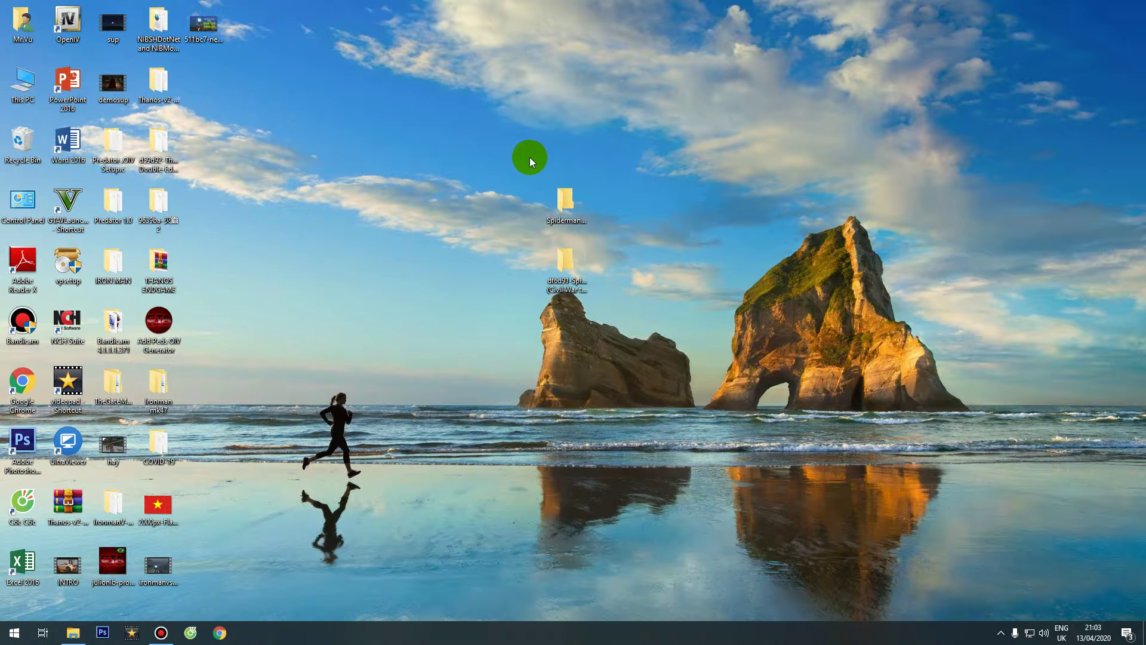
# Extract the SpidermanRP1c archive in place inside its desktop folder and minimize the folder window.
pyautogui.moveTo(524, 157); pyautogui.dragTo(661, 404)
pyautogui.doubleClick(567, 201)
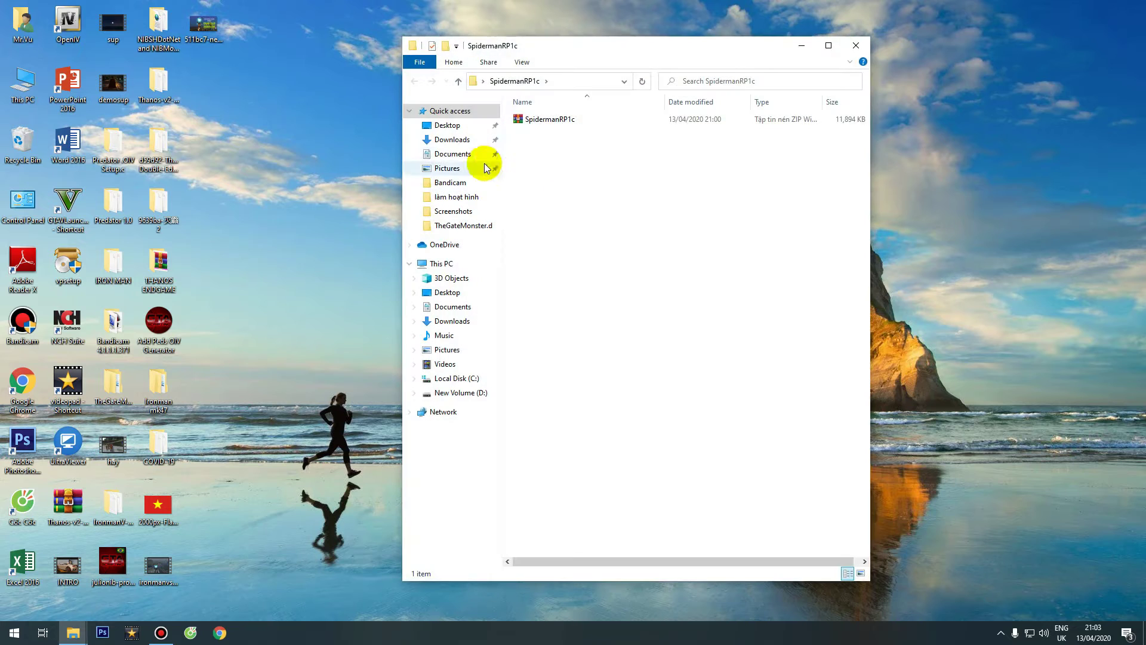
pyautogui.click(552, 119)
pyautogui.rightClick(555, 120)
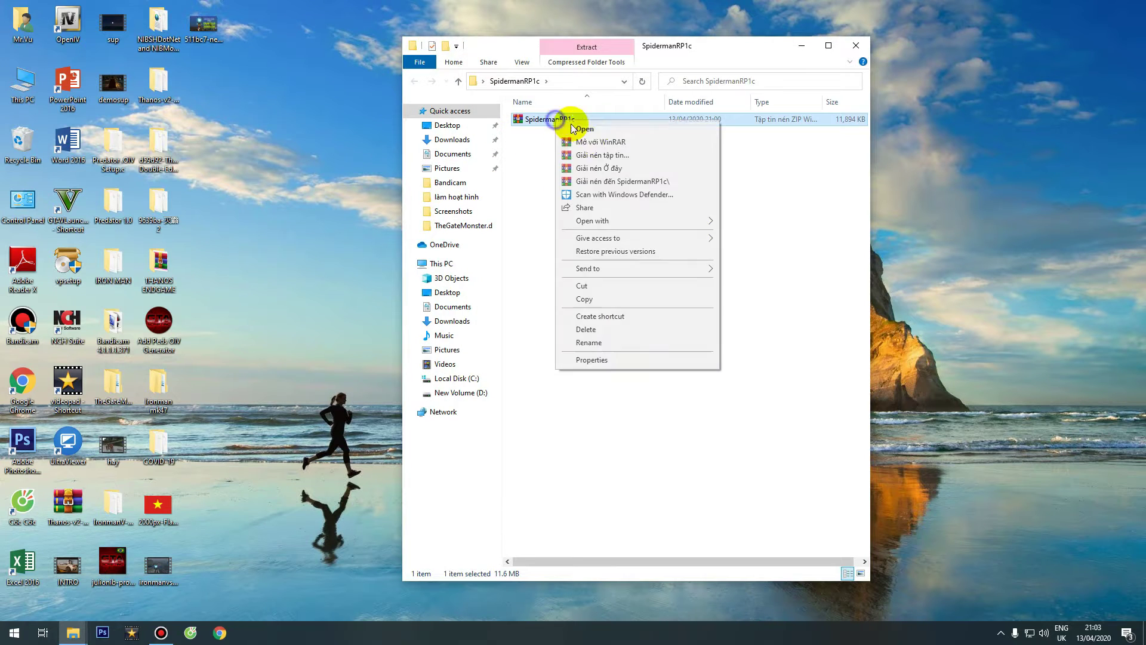
pyautogui.click(606, 170)
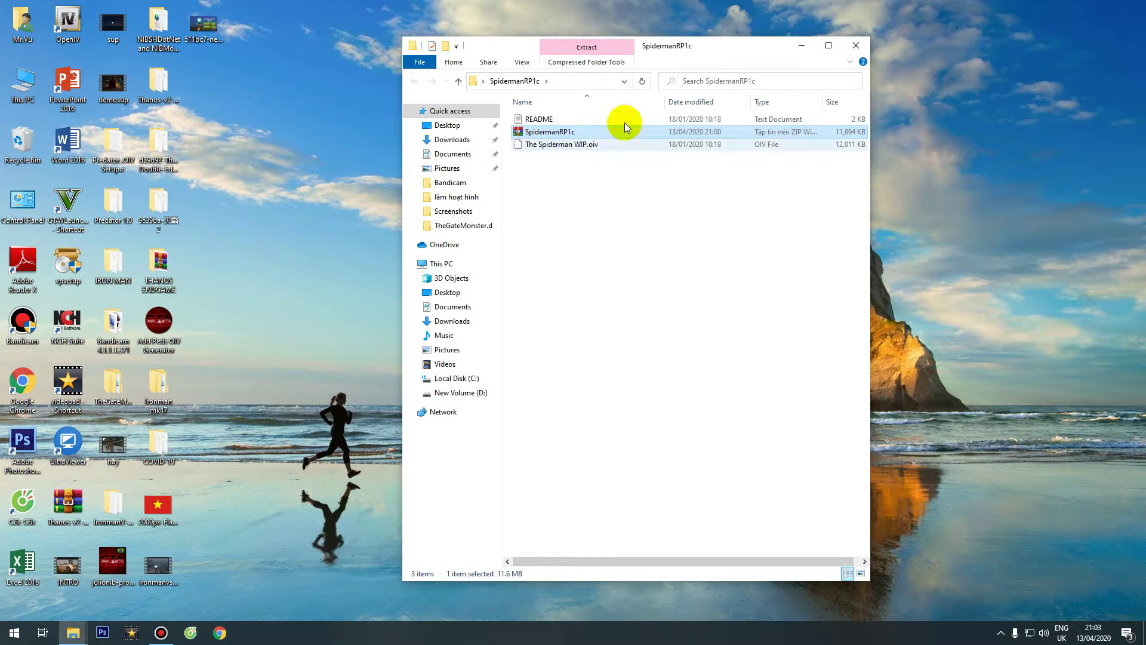
pyautogui.click(802, 45)
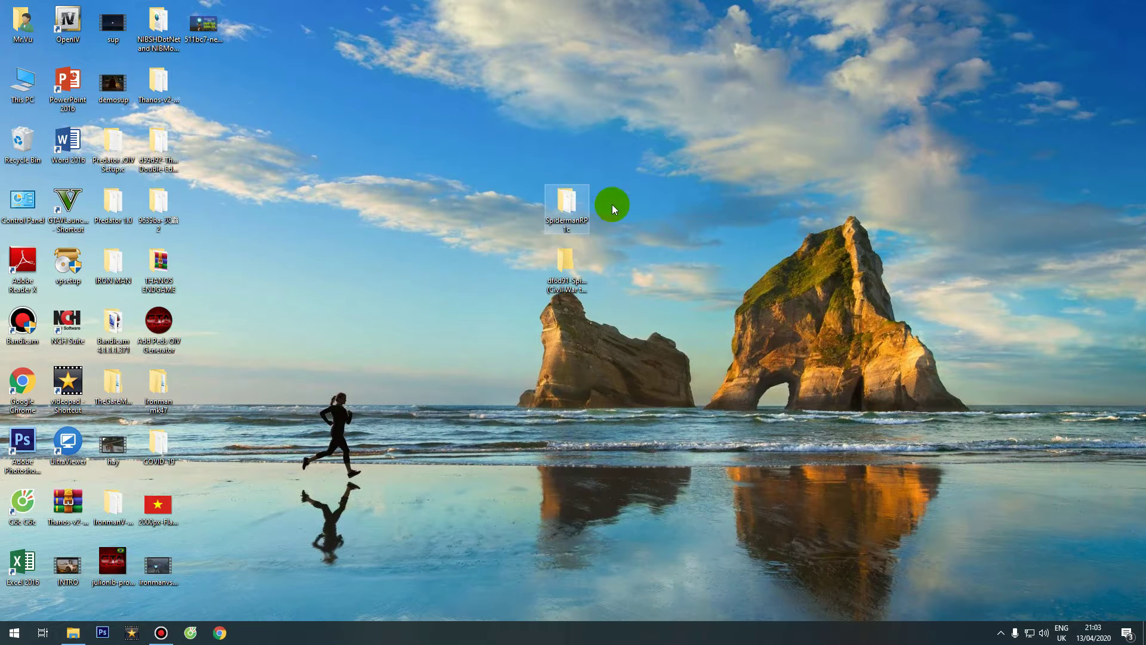
# Extract the df6d91-Spider-Man (Civil War to Homecoming) archive in place inside its desktop folder and close the folder window.
pyautogui.doubleClick(561, 261)
pyautogui.click(584, 134)
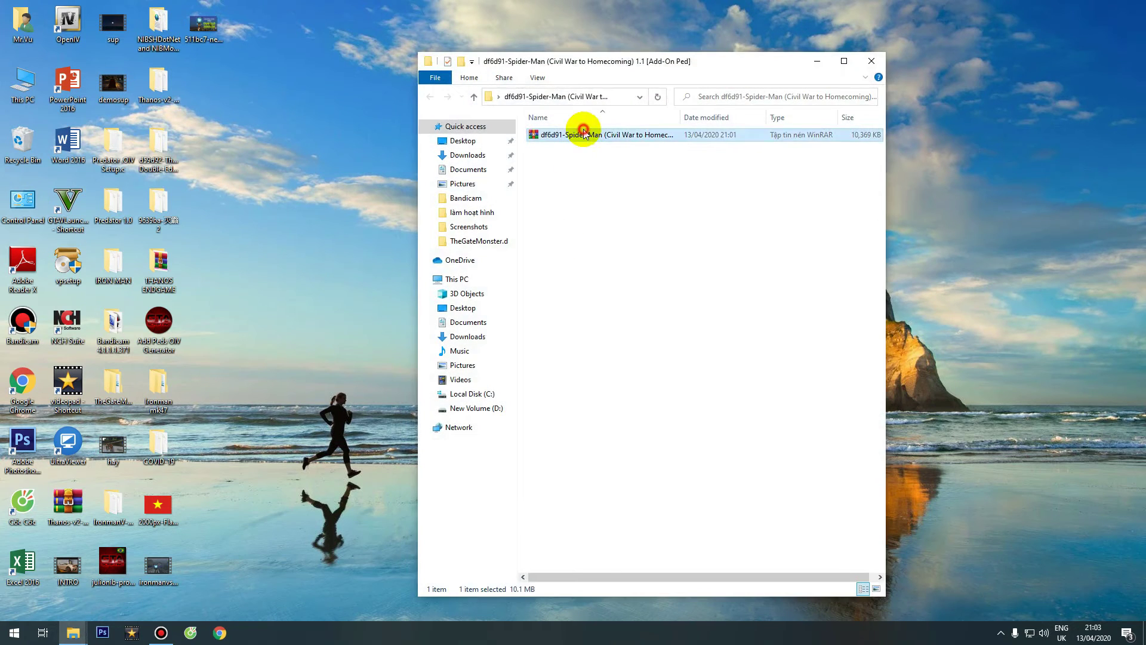
pyautogui.rightClick(584, 134)
pyautogui.click(624, 190)
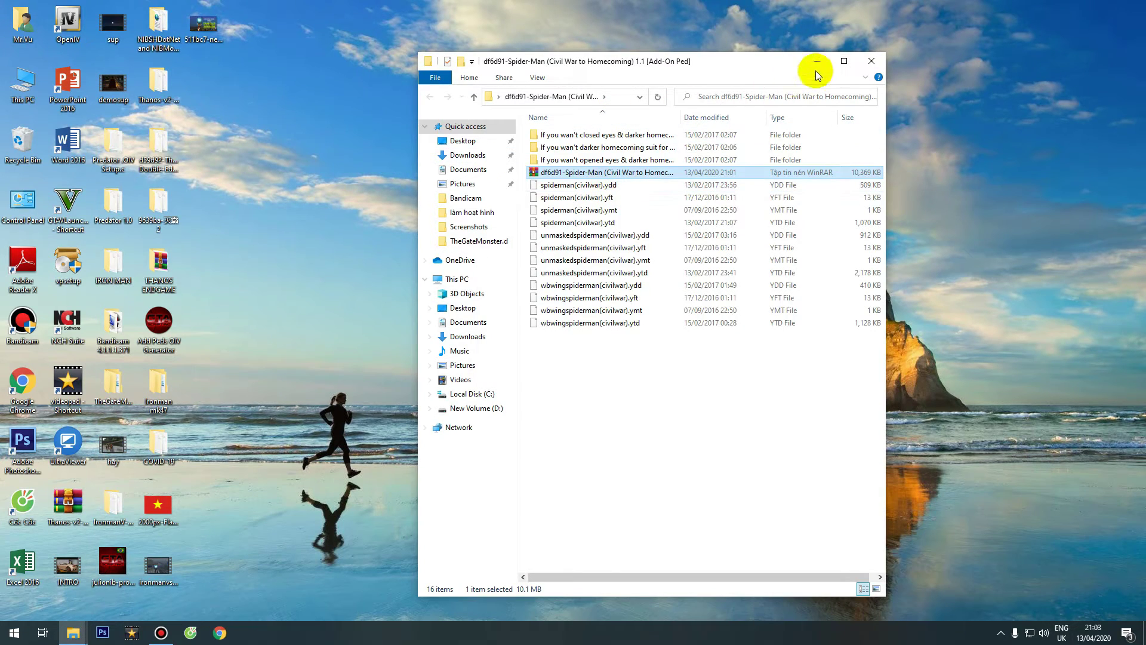
pyautogui.click(882, 59)
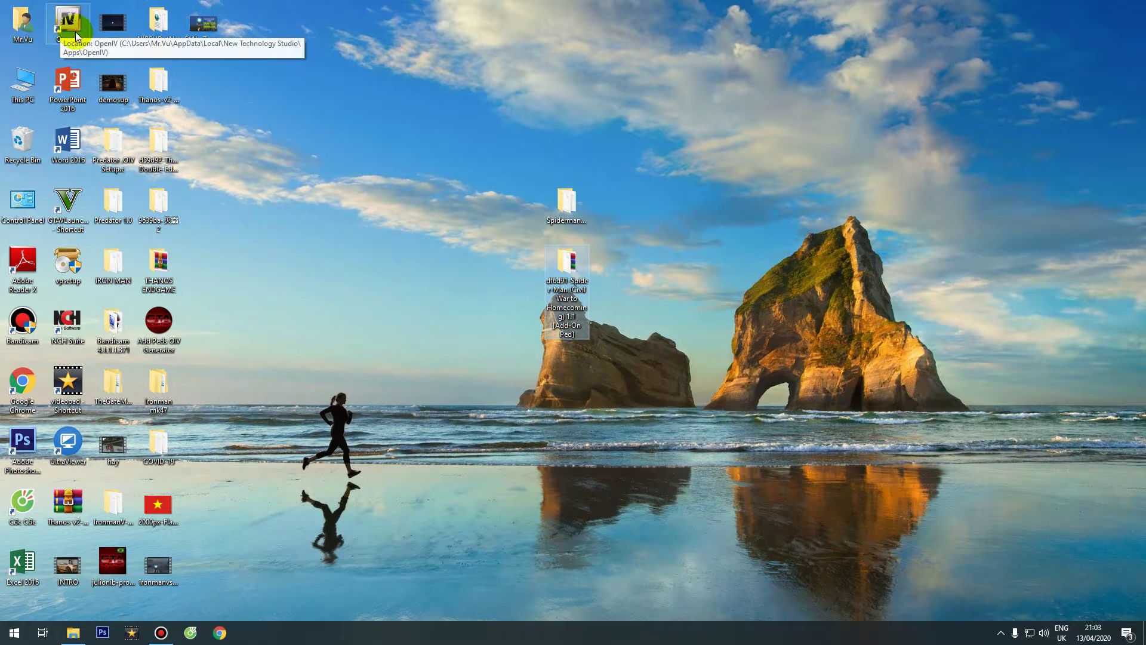
# Open the Windows version of Grand Theft Auto V in OpenIV and check its plugins in the ASI Manager.
pyautogui.click(67, 26)
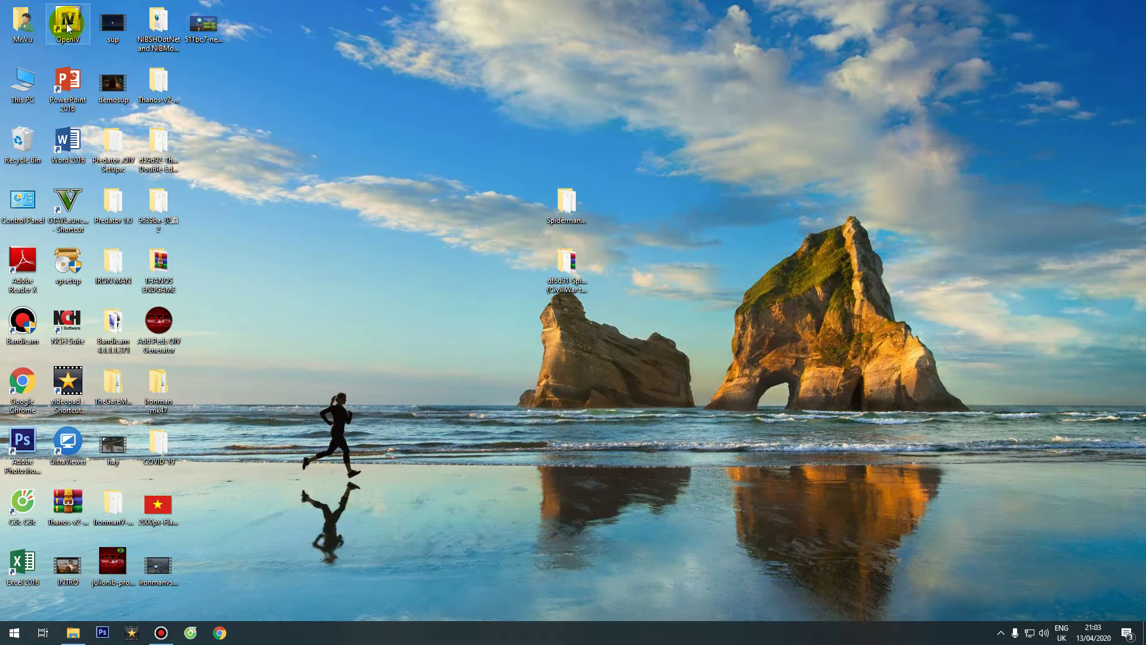
pyautogui.doubleClick(68, 27)
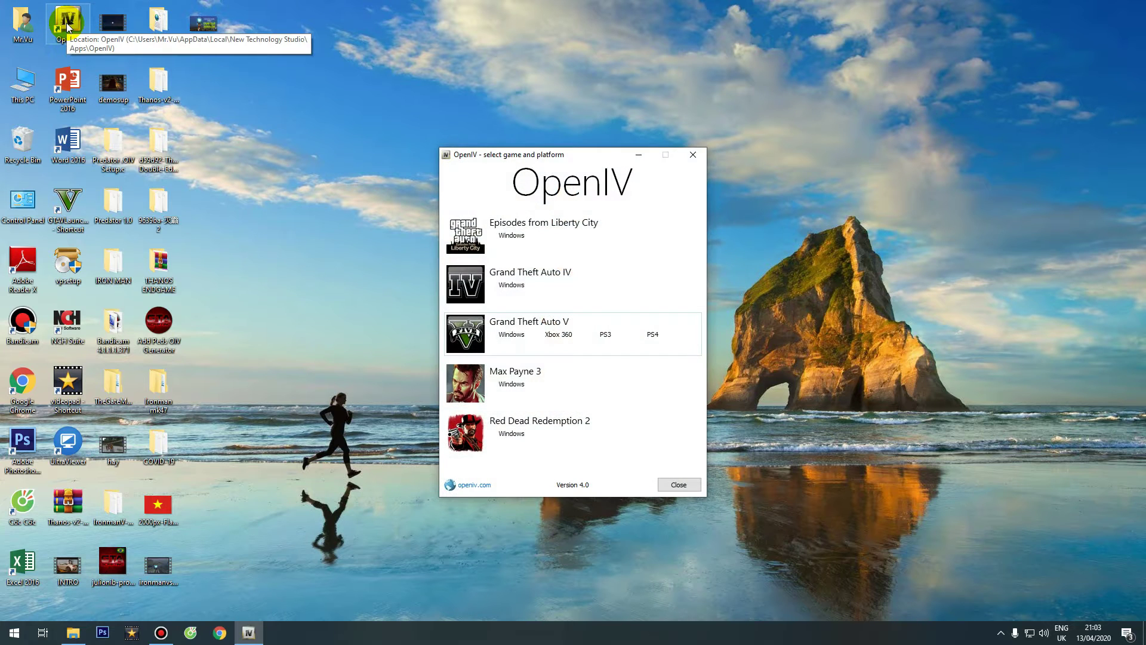
pyautogui.click(512, 334)
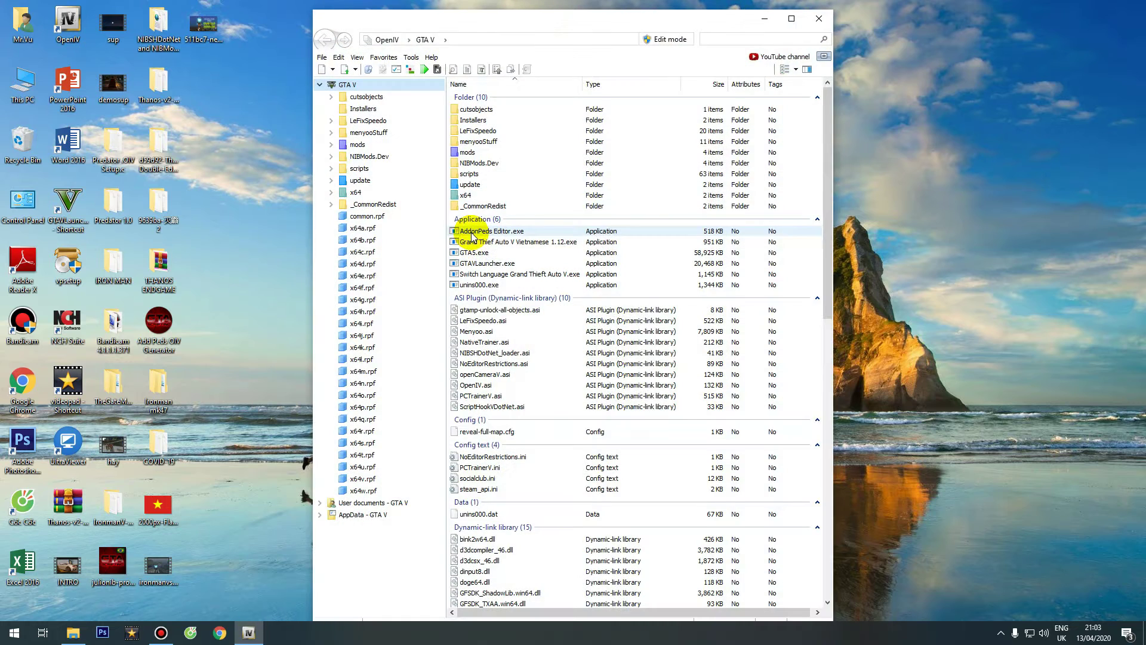
pyautogui.click(396, 70)
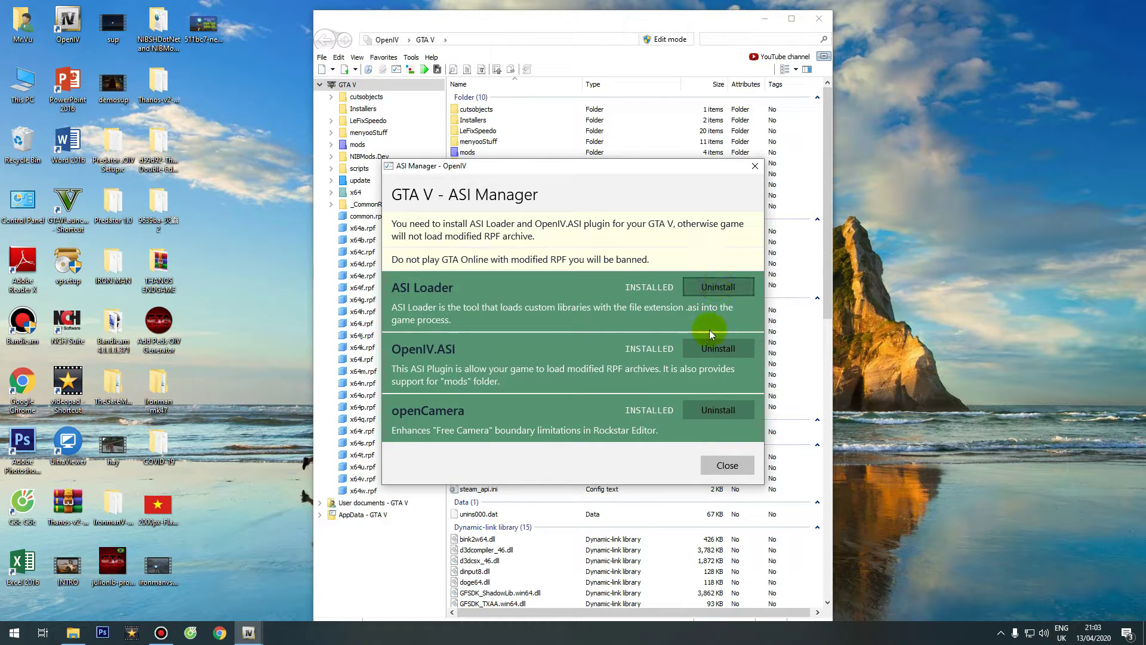
pyautogui.click(727, 465)
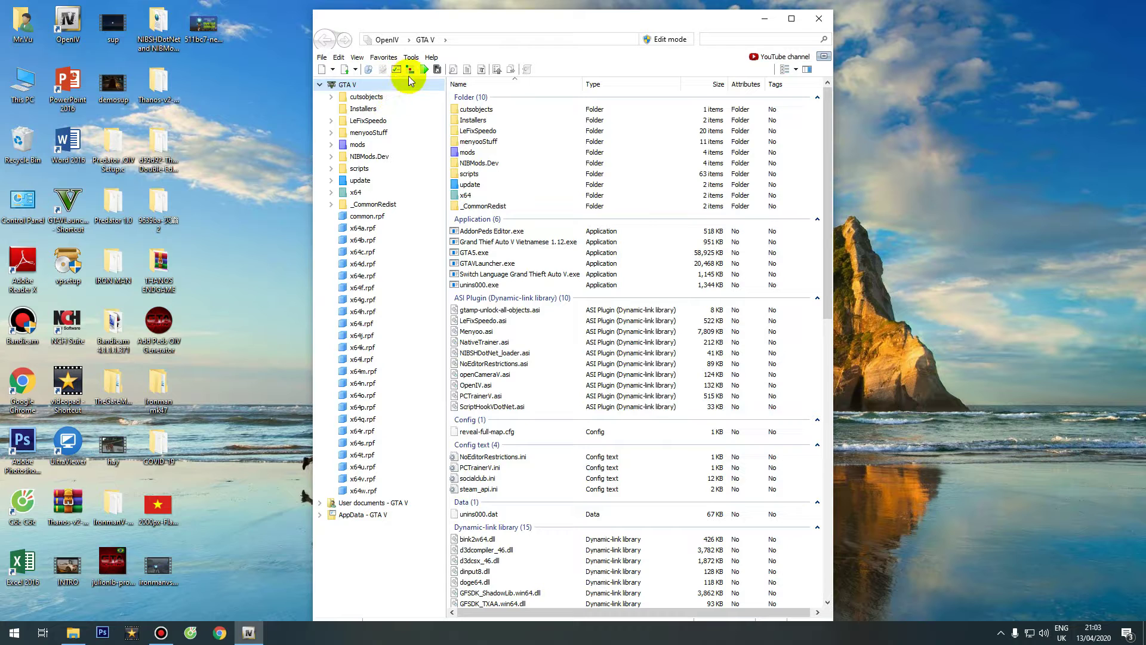
# Install the package The Spiderman WIP.oiv from the SpidermanRP1c desktop folder into the "mods" folder.
pyautogui.click(412, 69)
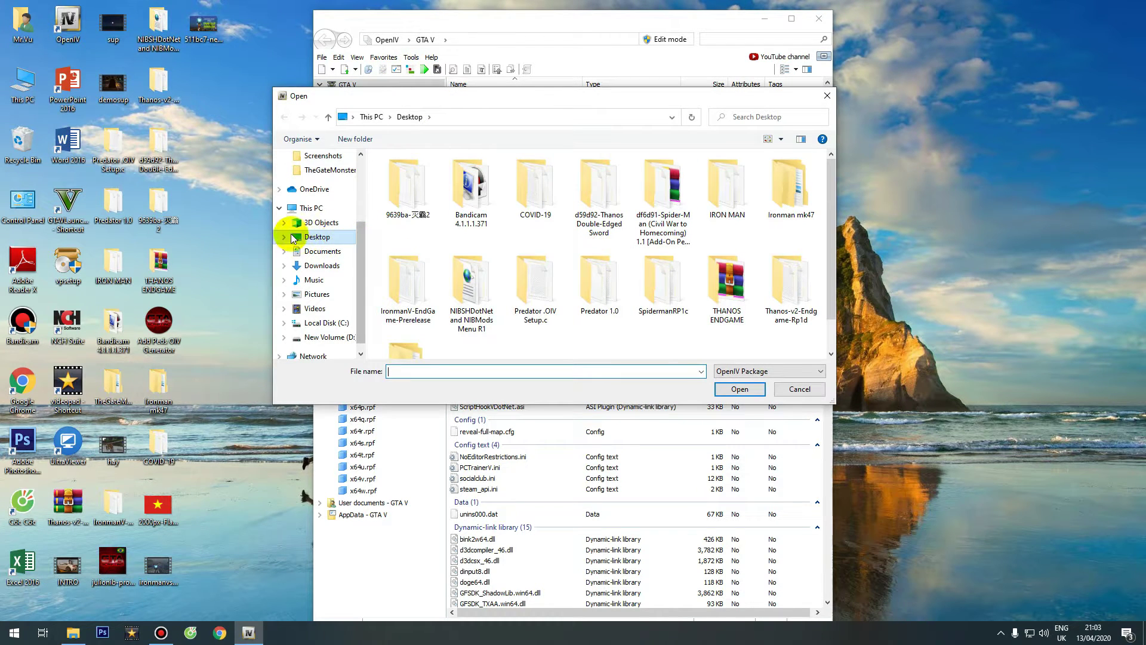
pyautogui.doubleClick(664, 284)
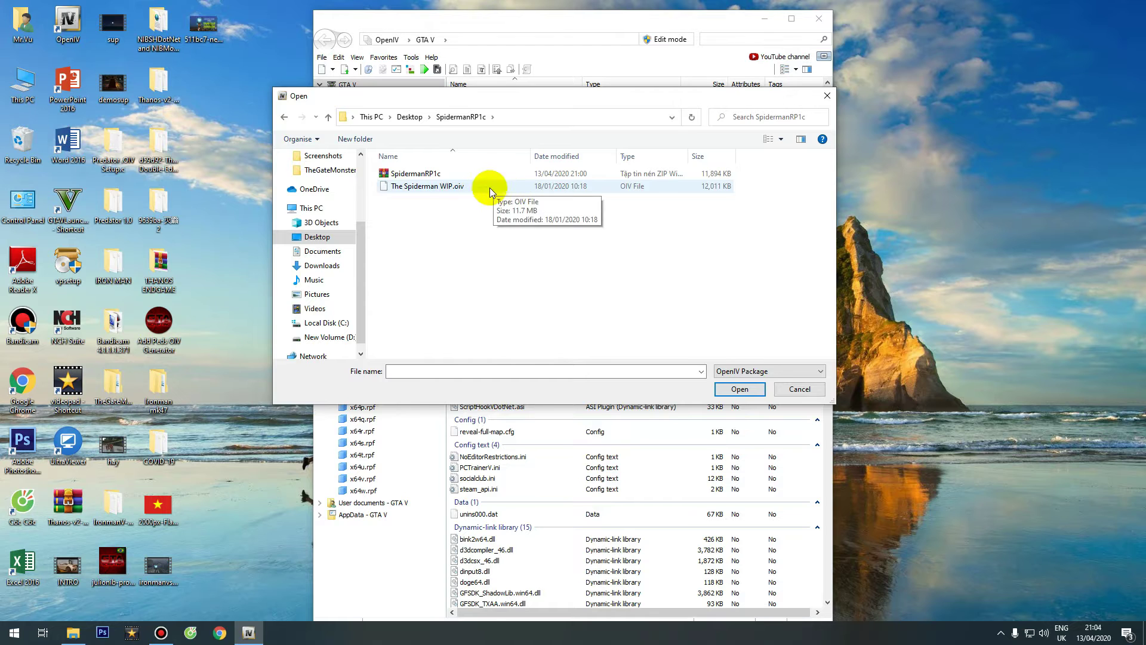
pyautogui.doubleClick(488, 187)
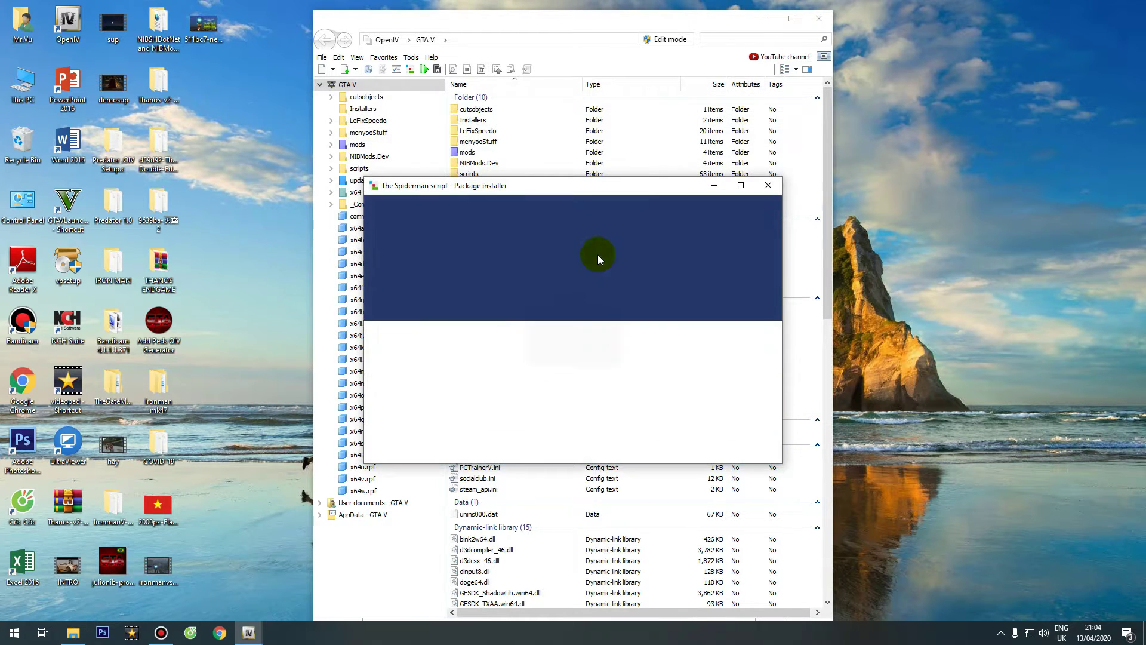
pyautogui.click(747, 276)
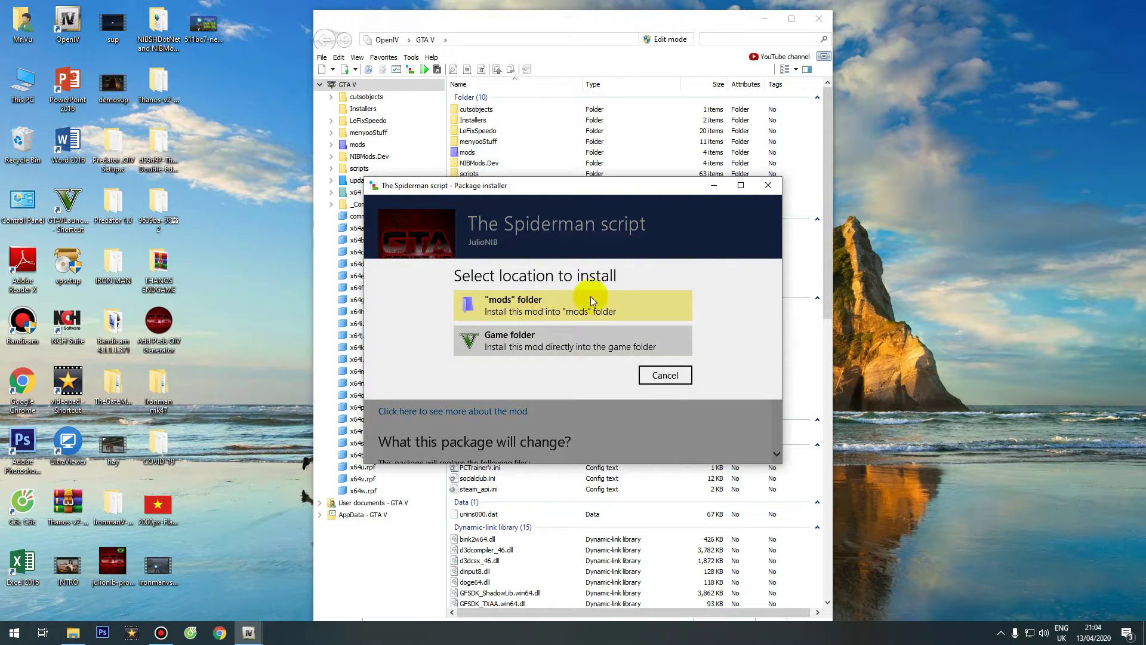
pyautogui.click(555, 303)
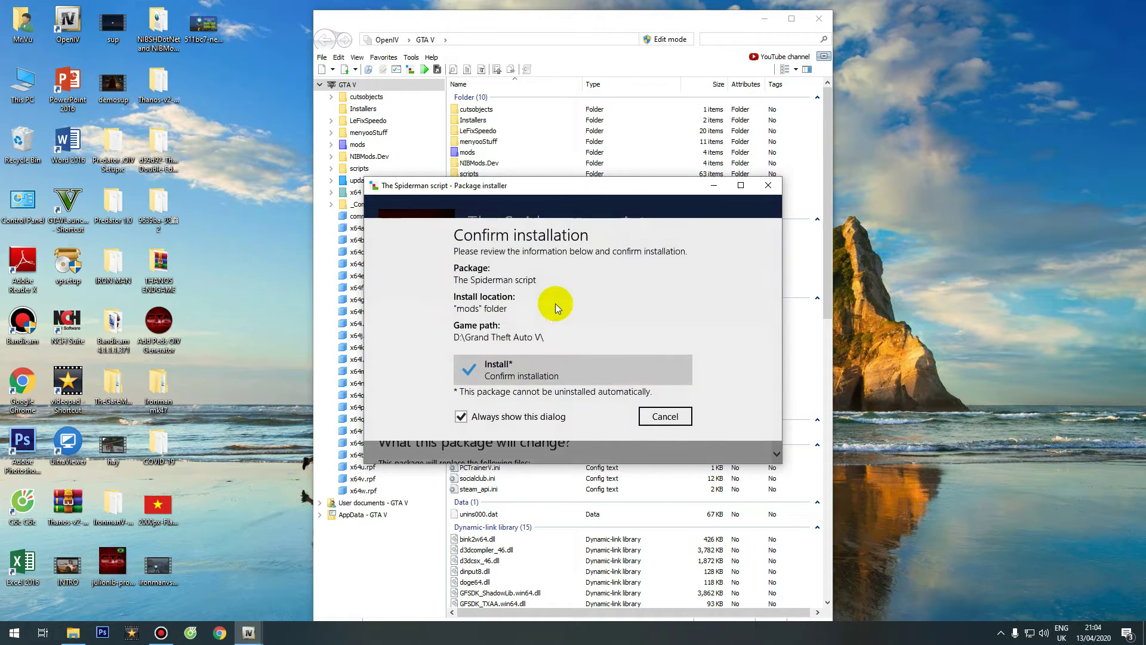
pyautogui.click(571, 360)
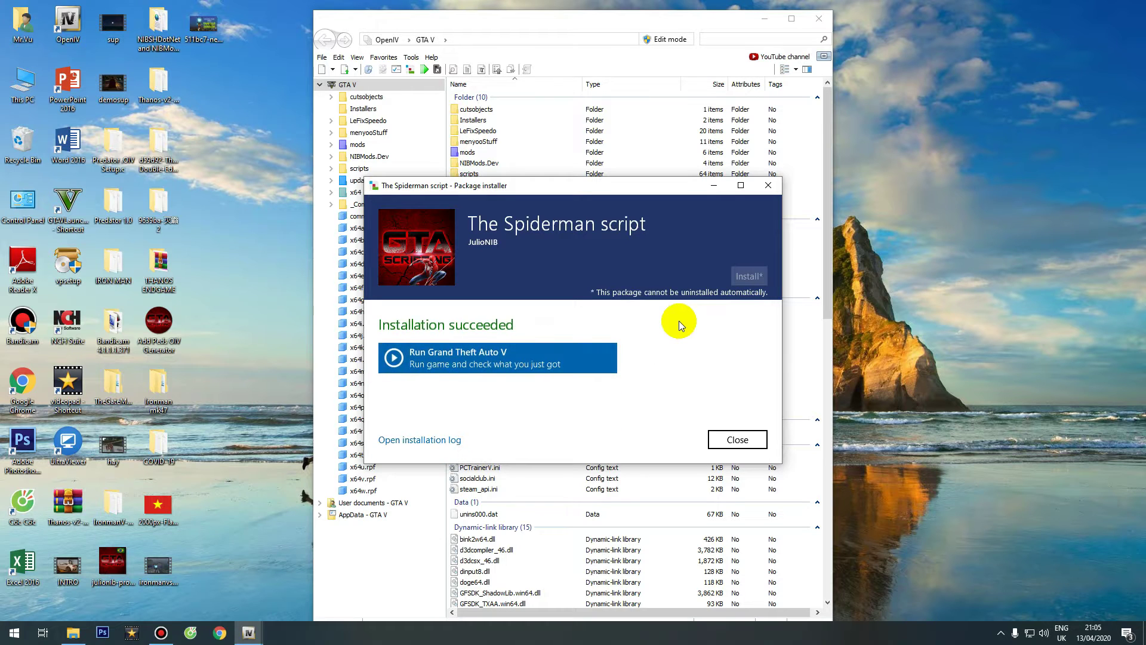
pyautogui.click(743, 443)
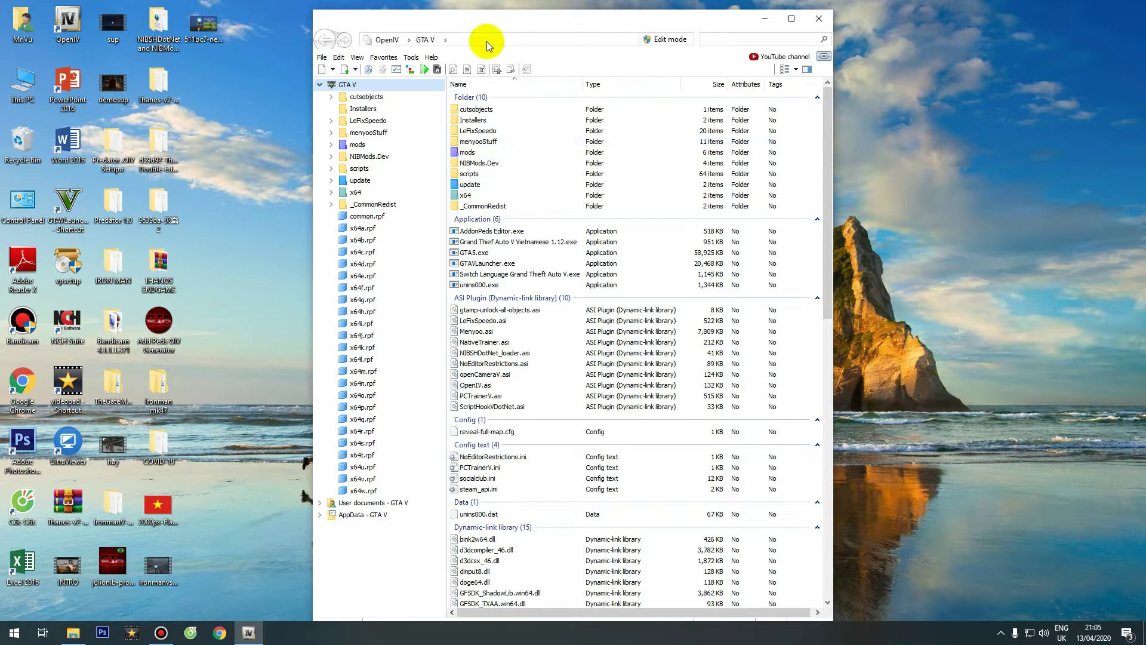
# Go to mods > update > x64 > dlcpacks > addonpeds > dlc.rpf and open the peds archive inside it.
pyautogui.doubleClick(467, 152)
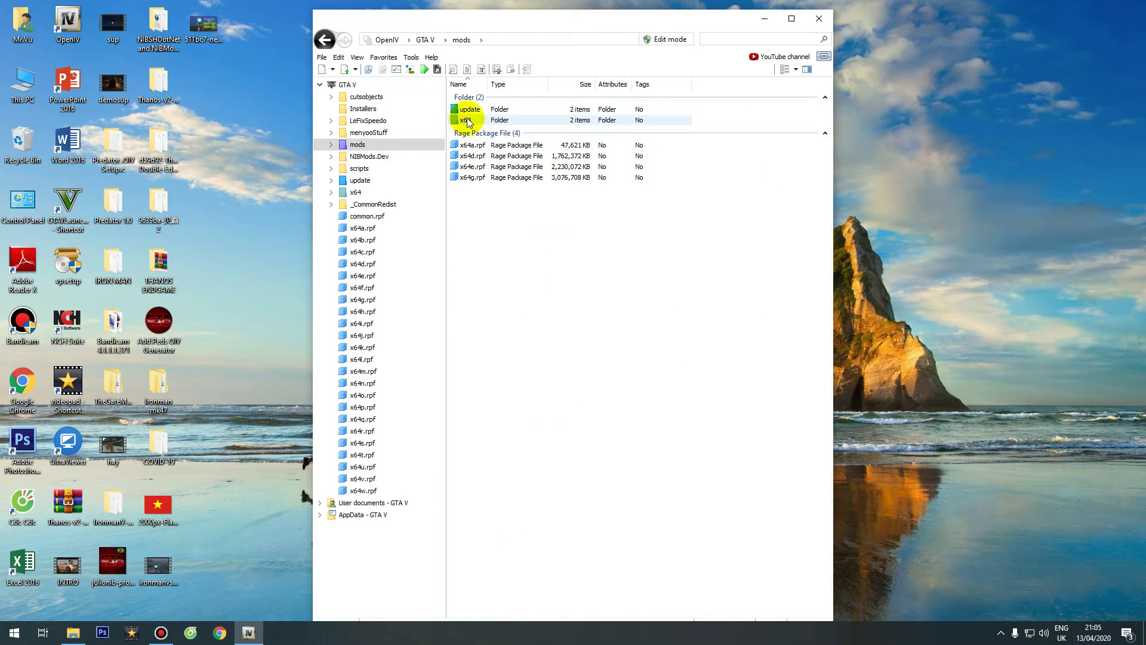
pyautogui.doubleClick(513, 110)
pyautogui.doubleClick(521, 111)
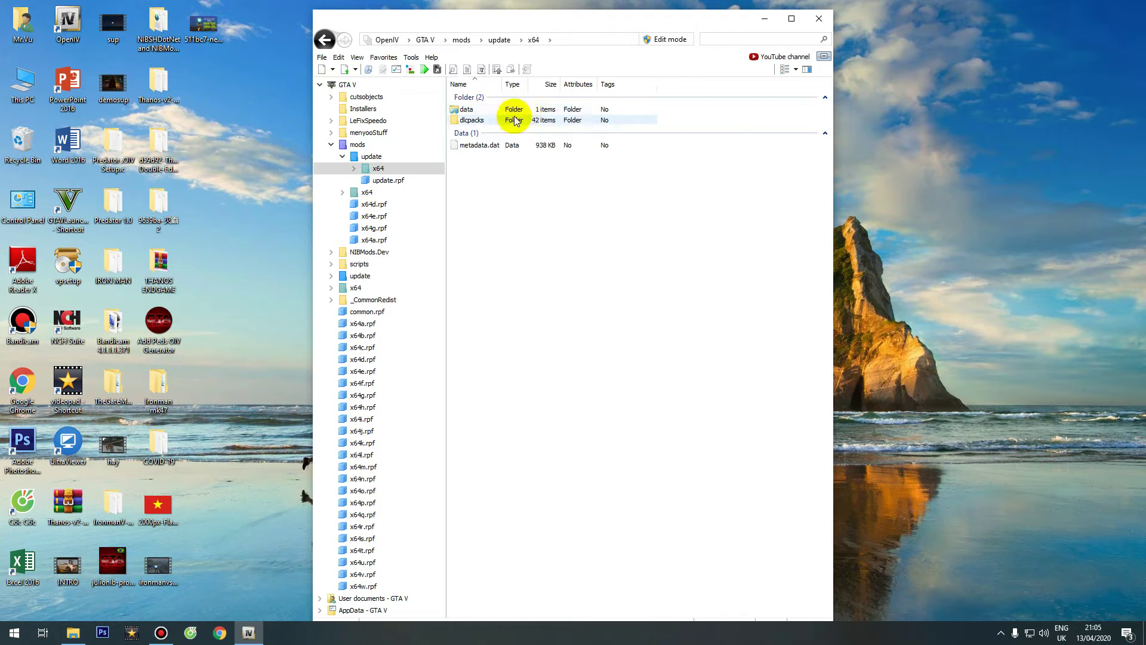
pyautogui.doubleClick(517, 121)
pyautogui.doubleClick(508, 111)
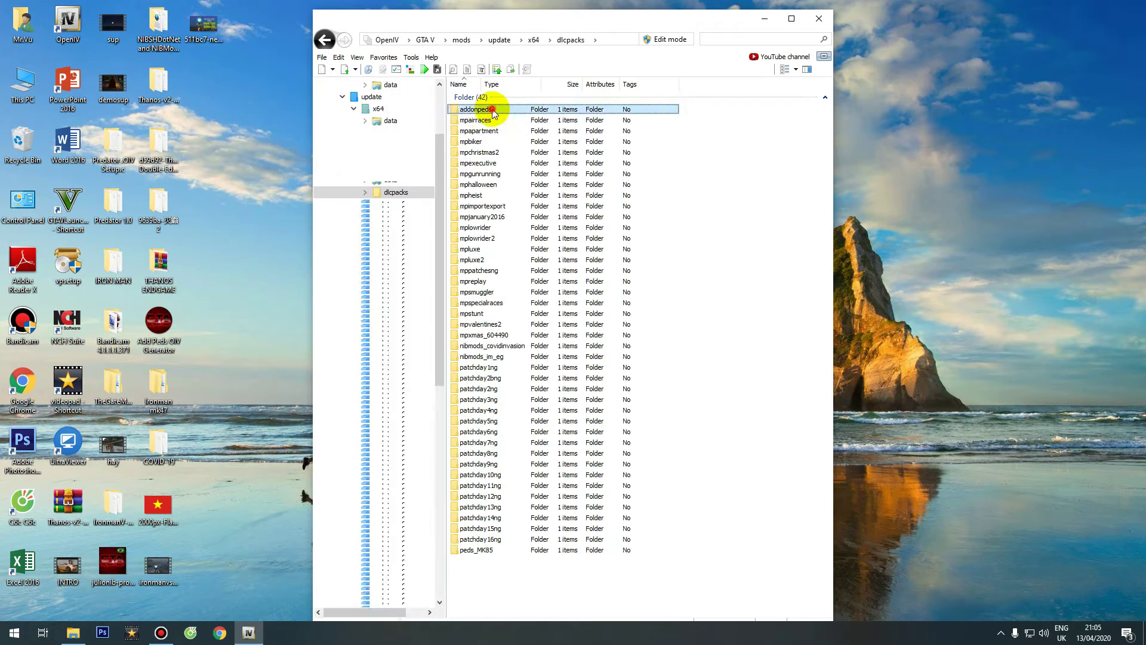
pyautogui.doubleClick(508, 111)
pyautogui.doubleClick(508, 111)
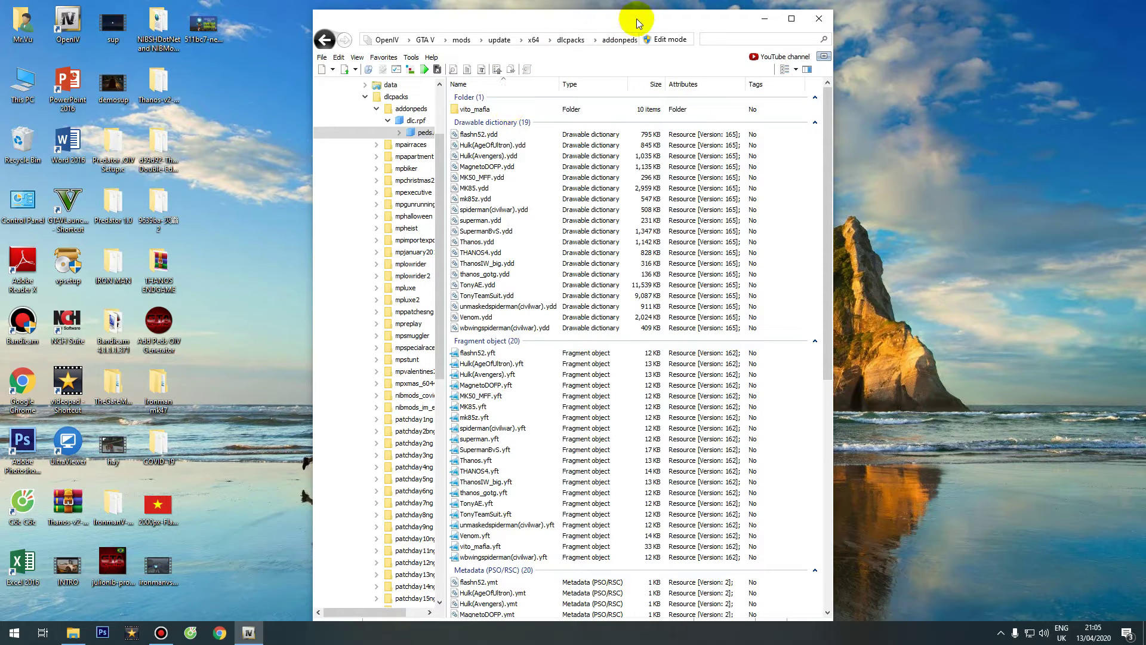
# Turn on edit mode for the peds archive and open the desktop folder df6d91-Spider-Man (Civil War to Homecoming) beside it.
pyautogui.moveTo(691, 27); pyautogui.dragTo(388, 14)
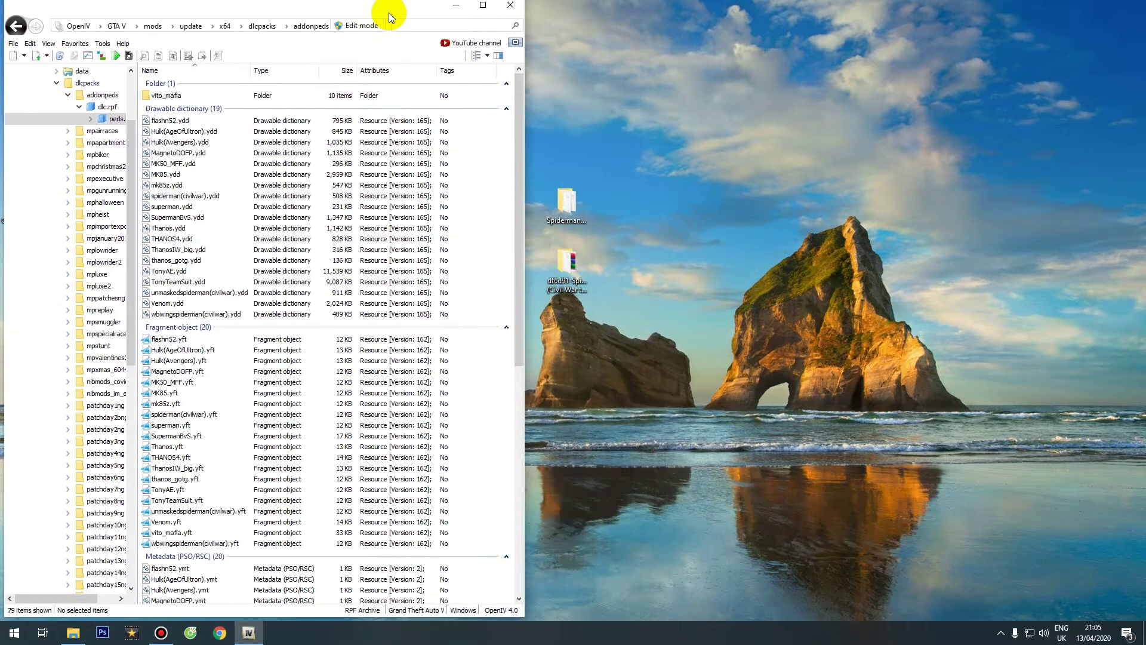
pyautogui.click(360, 25)
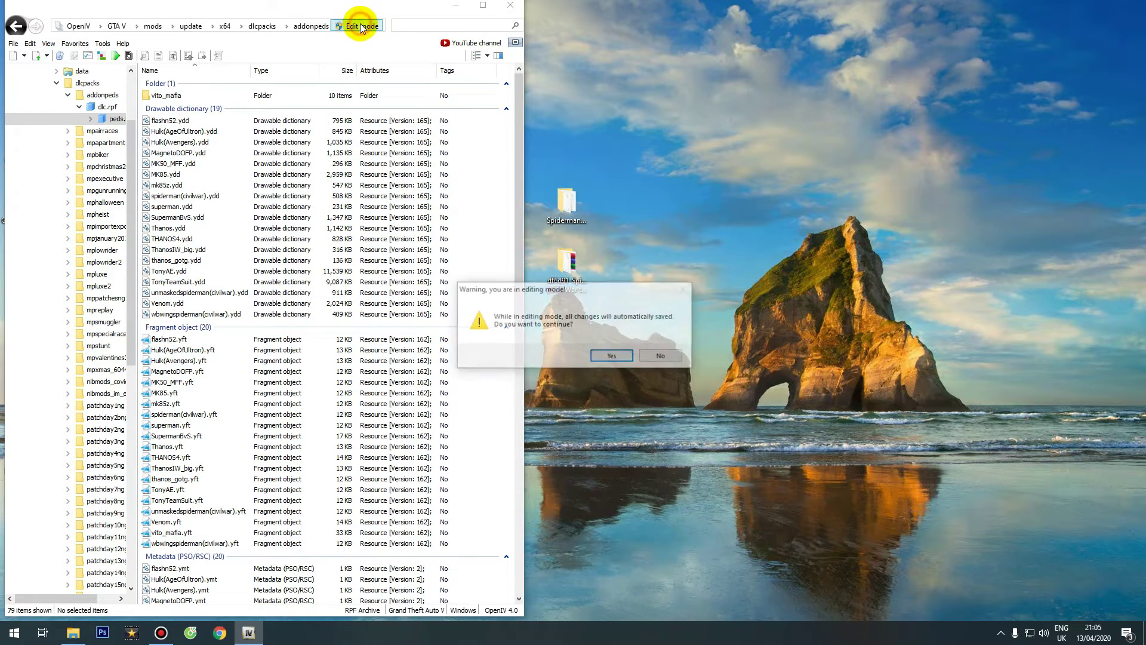
pyautogui.click(611, 356)
pyautogui.doubleClick(572, 265)
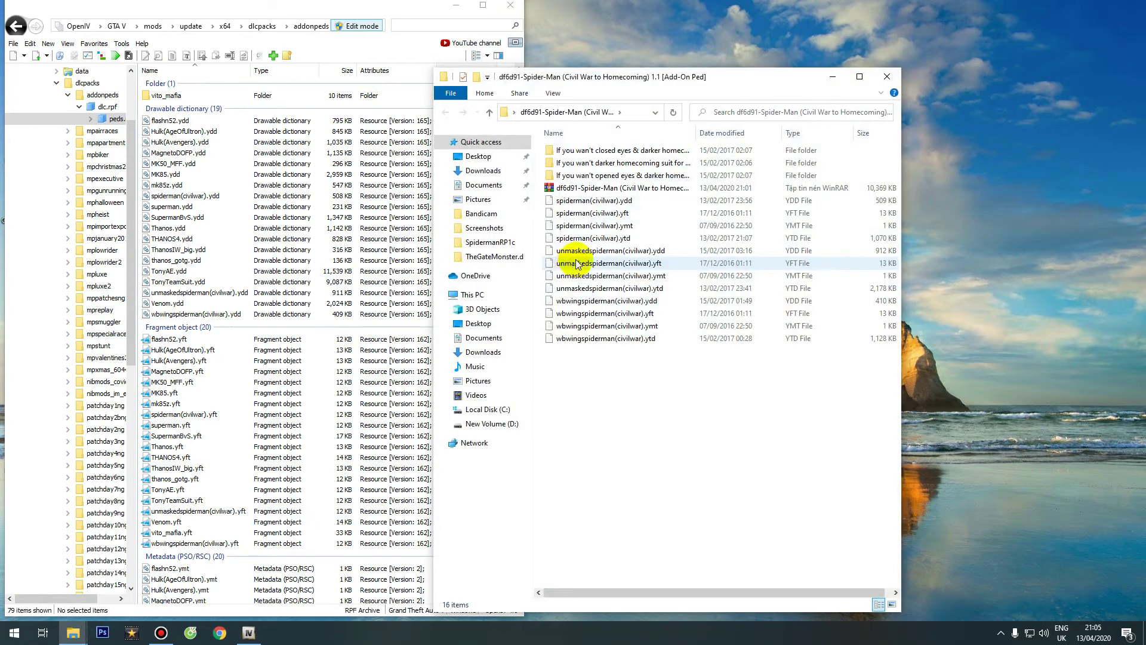
pyautogui.moveTo(712, 81); pyautogui.dragTo(857, 47)
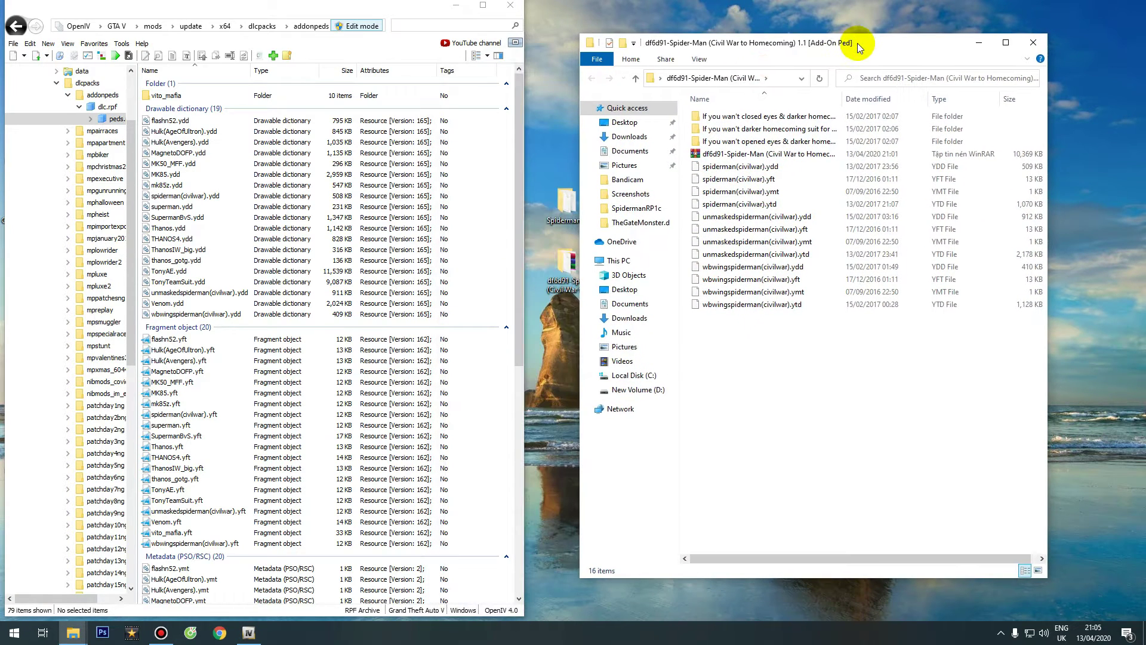
# Add the four spiderman(civilwar) files (.ydd, .yft, .ymt and .ytd) from the mod folder to the peds archive.
pyautogui.click(779, 167)
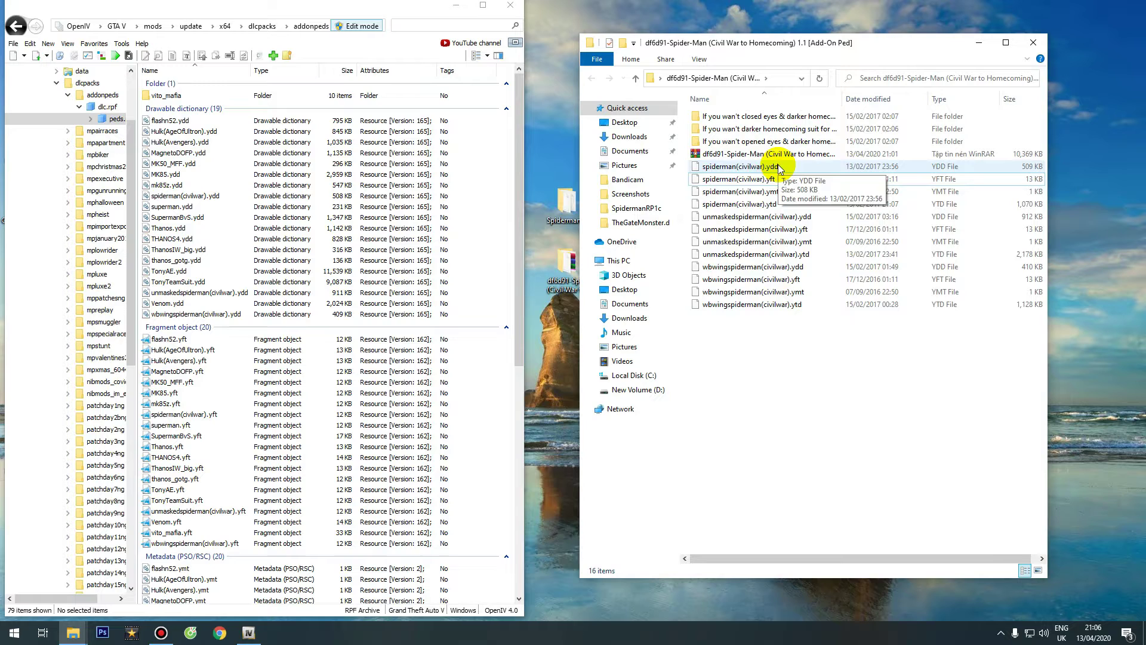
pyautogui.click(778, 168)
pyautogui.moveTo(780, 184); pyautogui.dragTo(778, 175)
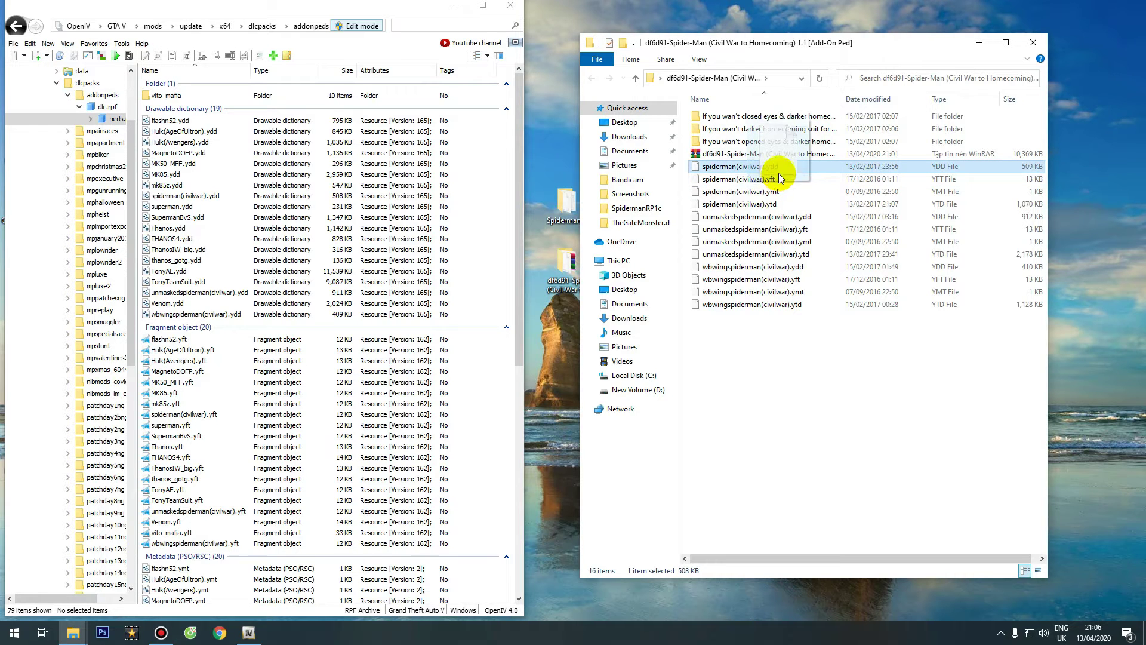
pyautogui.keyDown('shift'); pyautogui.click(780, 191); pyautogui.keyUp('shift')
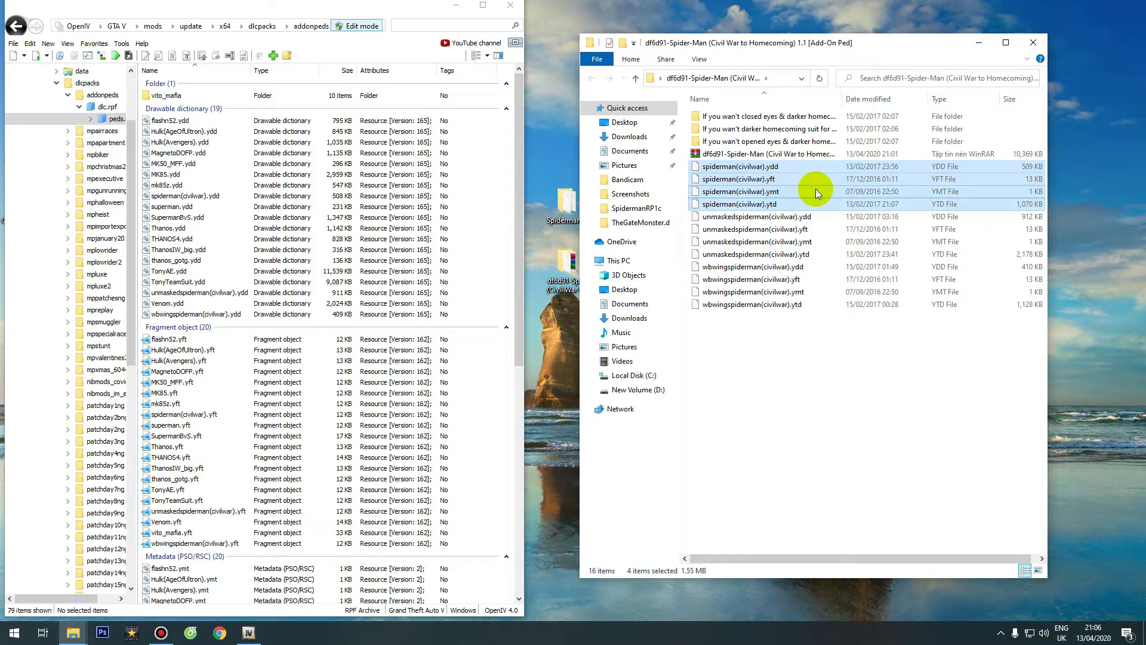
pyautogui.moveTo(816, 188); pyautogui.dragTo(203, 321)
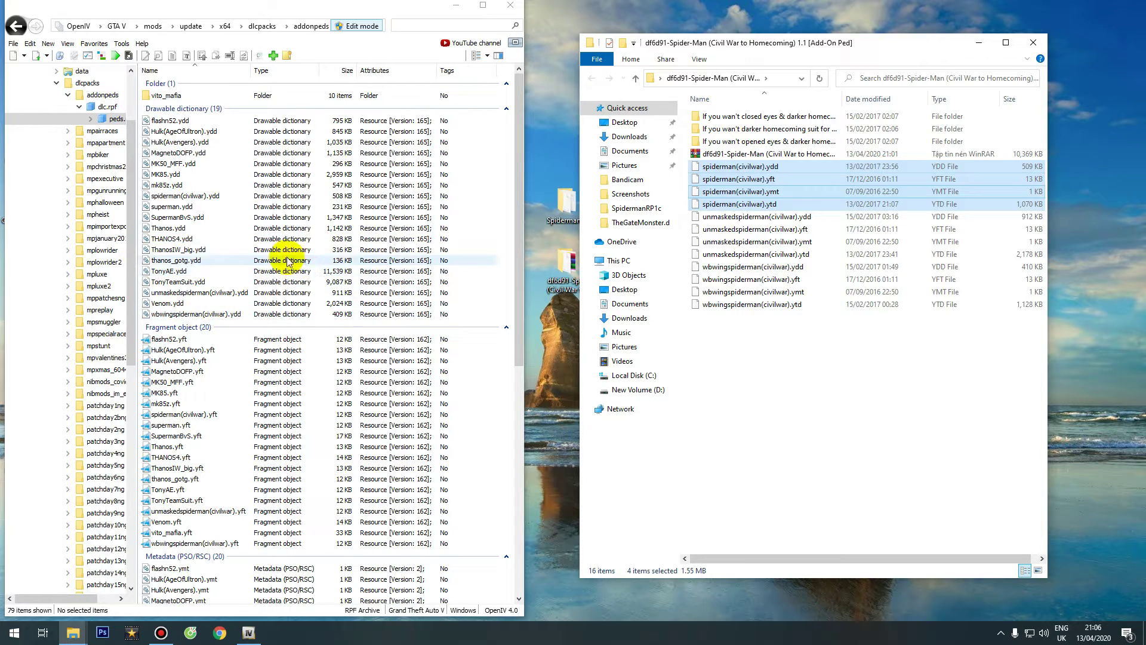
# Check the peds archive for the spiderman(civilwar) .ydd, .yft, .ymt and .ytd files.
pyautogui.click(188, 200)
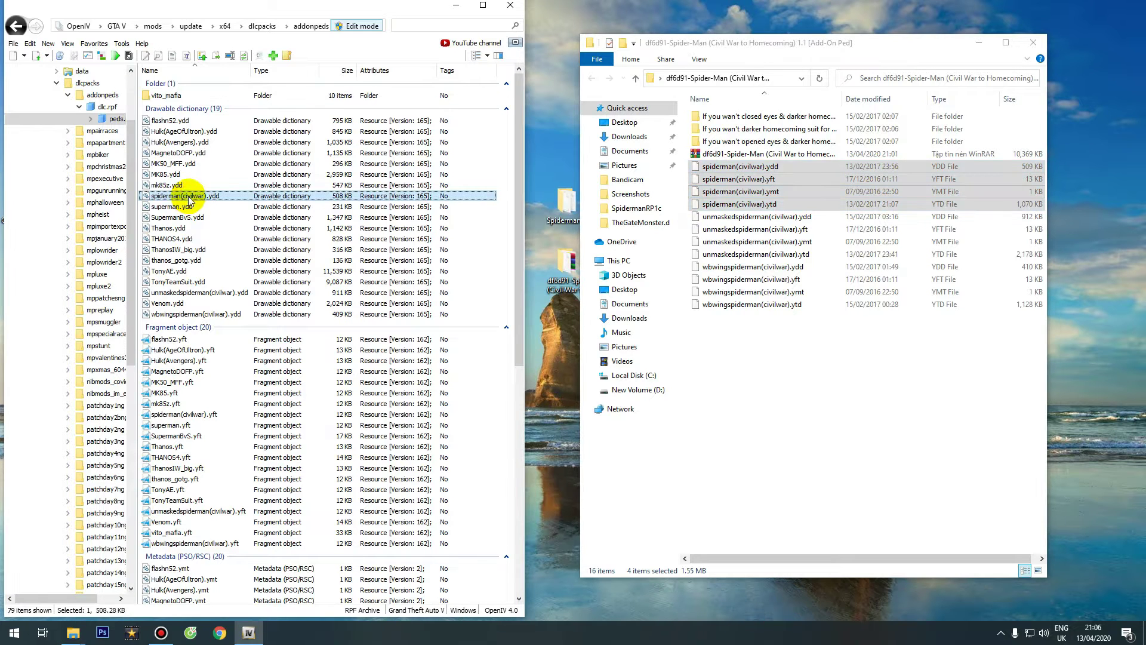
pyautogui.click(214, 416)
pyautogui.scroll(-3, 290, 412)
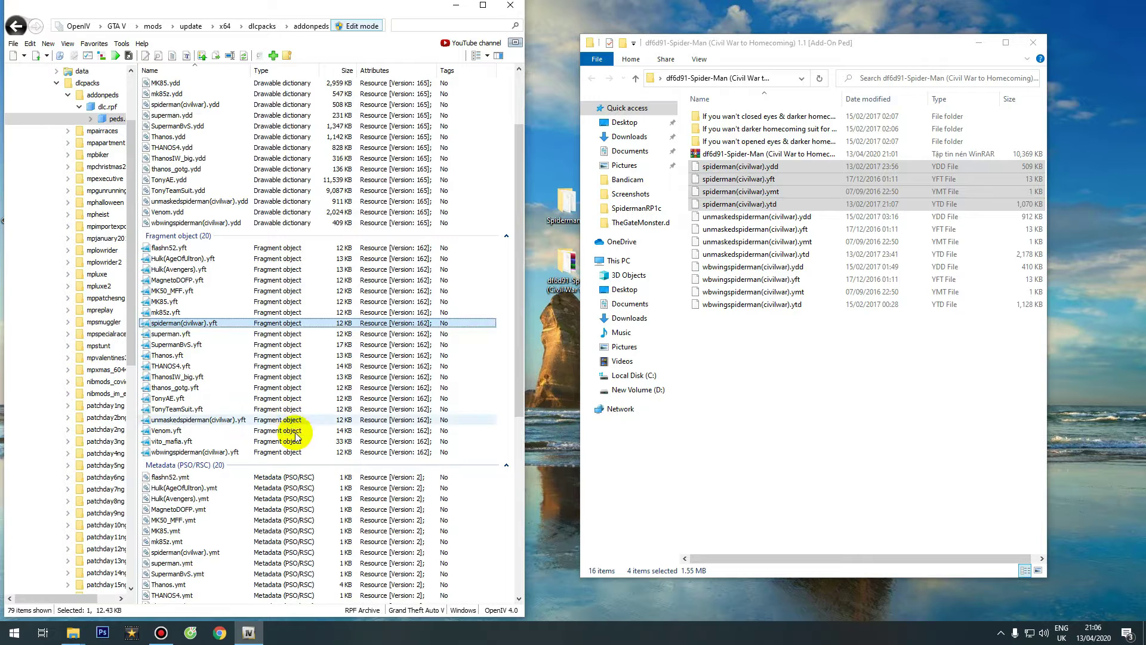
pyautogui.click(221, 553)
pyautogui.scroll(-3, 256, 490)
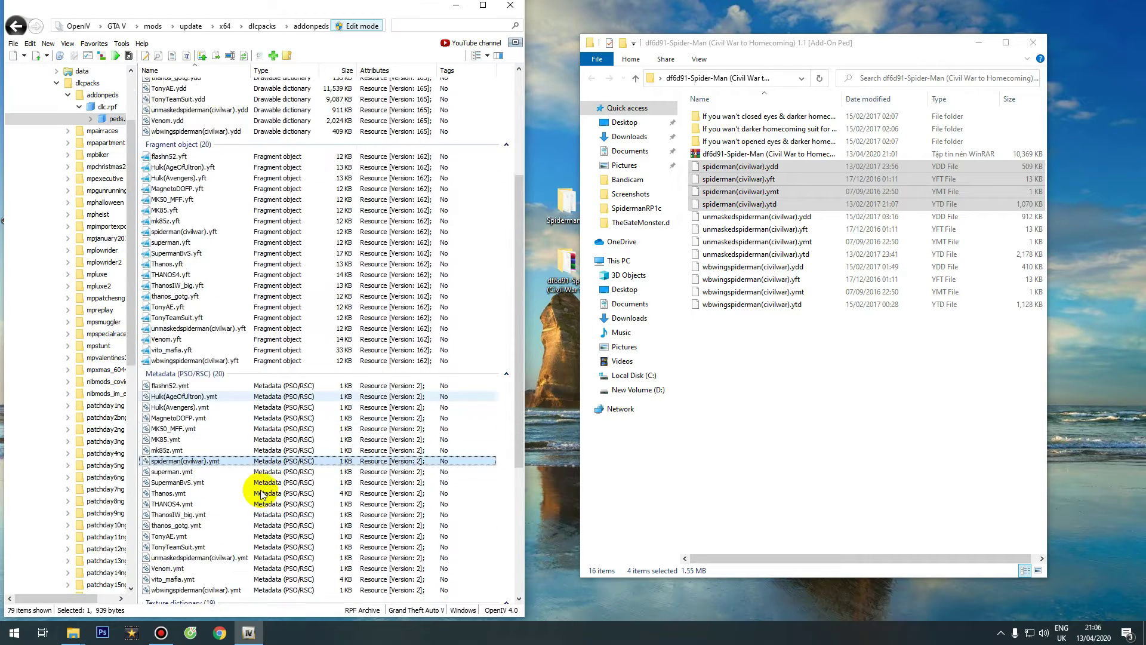
pyautogui.scroll(-5, 262, 490)
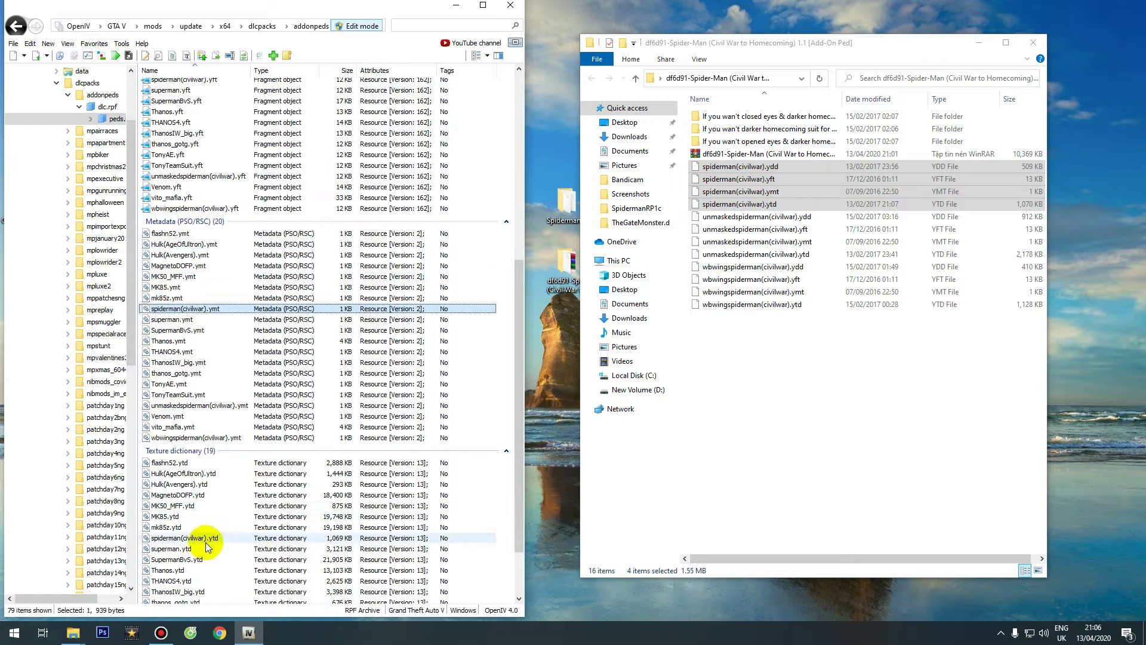
pyautogui.click(206, 541)
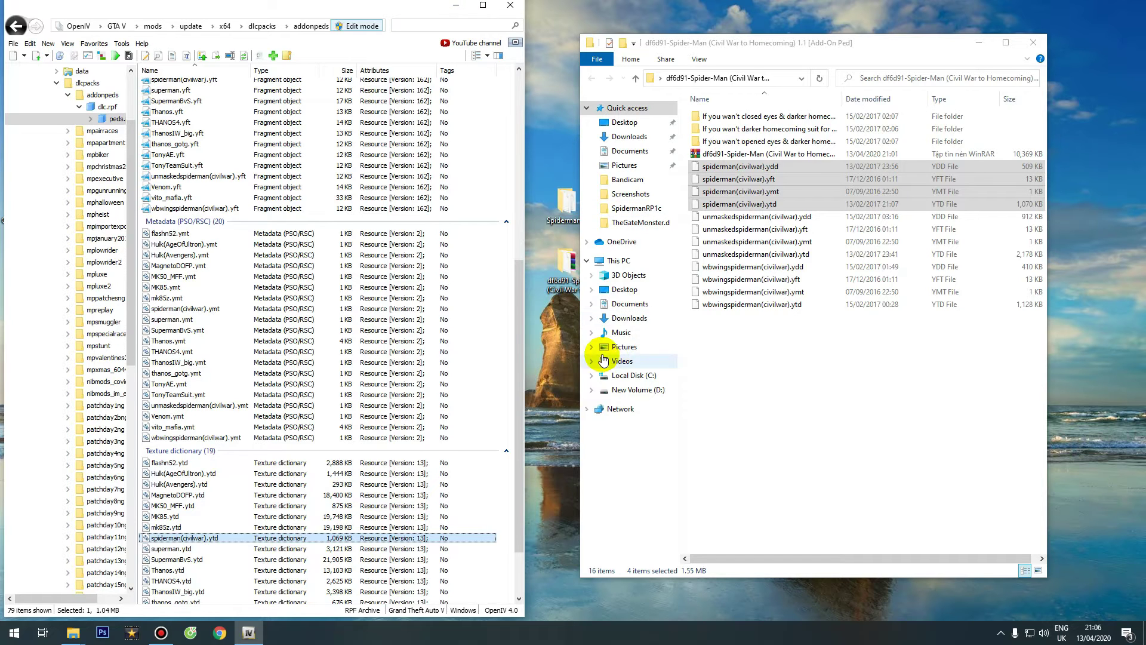
# Open the Grand Theft Auto V folder on New Volume (D:) and launch AddonPeds Editor from it.
pyautogui.click(642, 389)
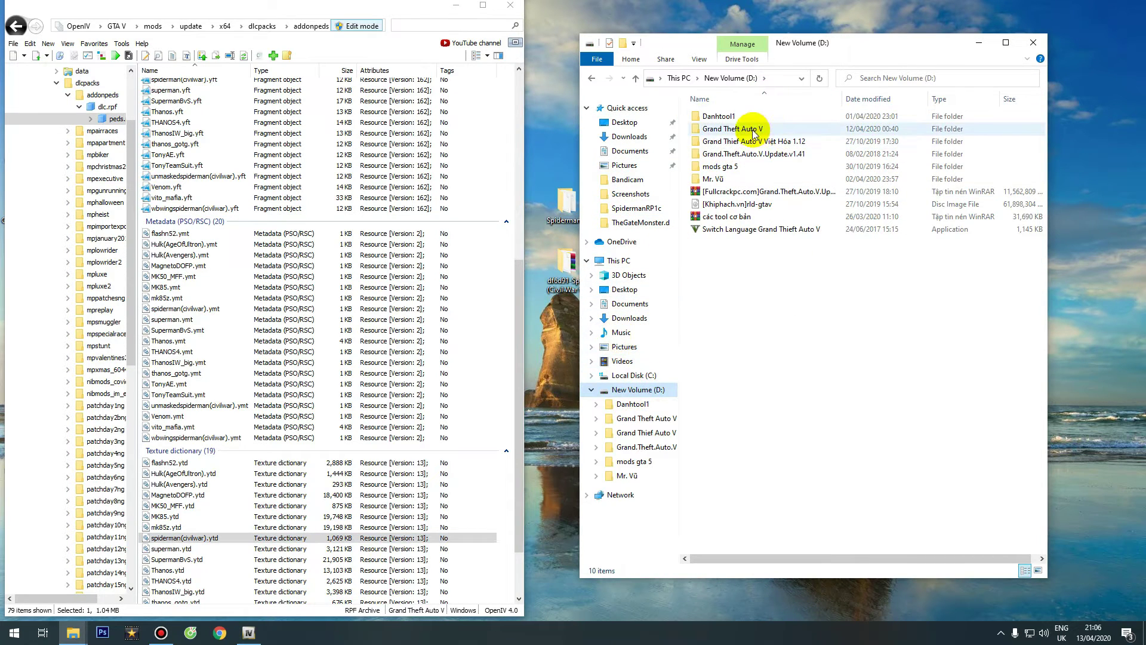
pyautogui.doubleClick(732, 129)
pyautogui.click(727, 243)
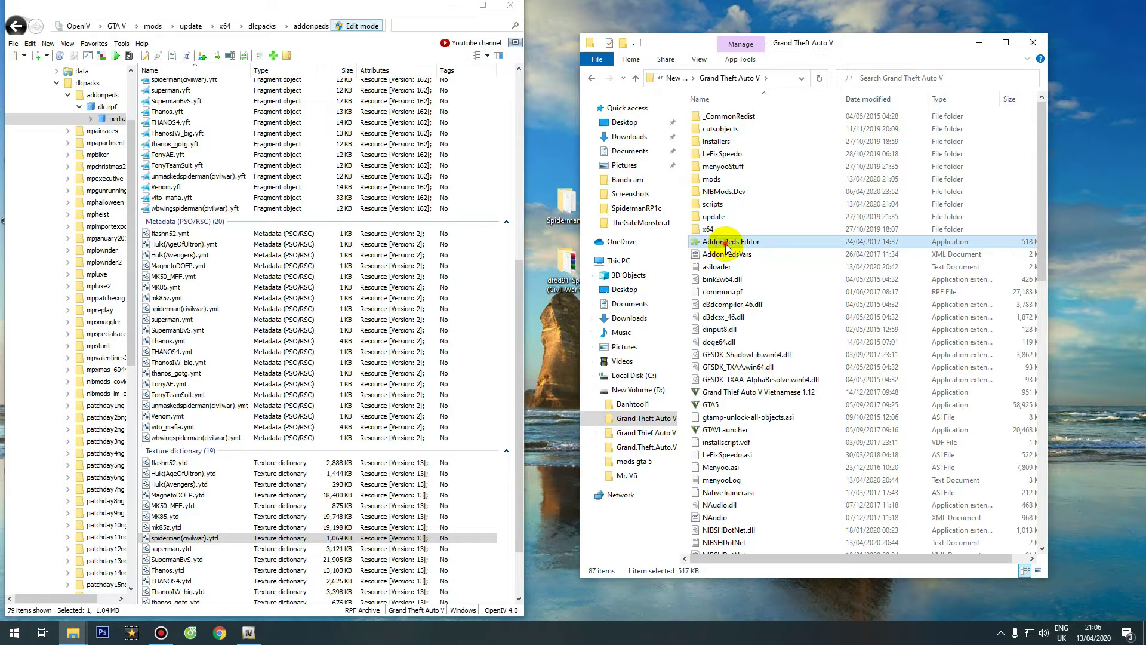
pyautogui.rightClick(726, 245)
pyautogui.click(768, 267)
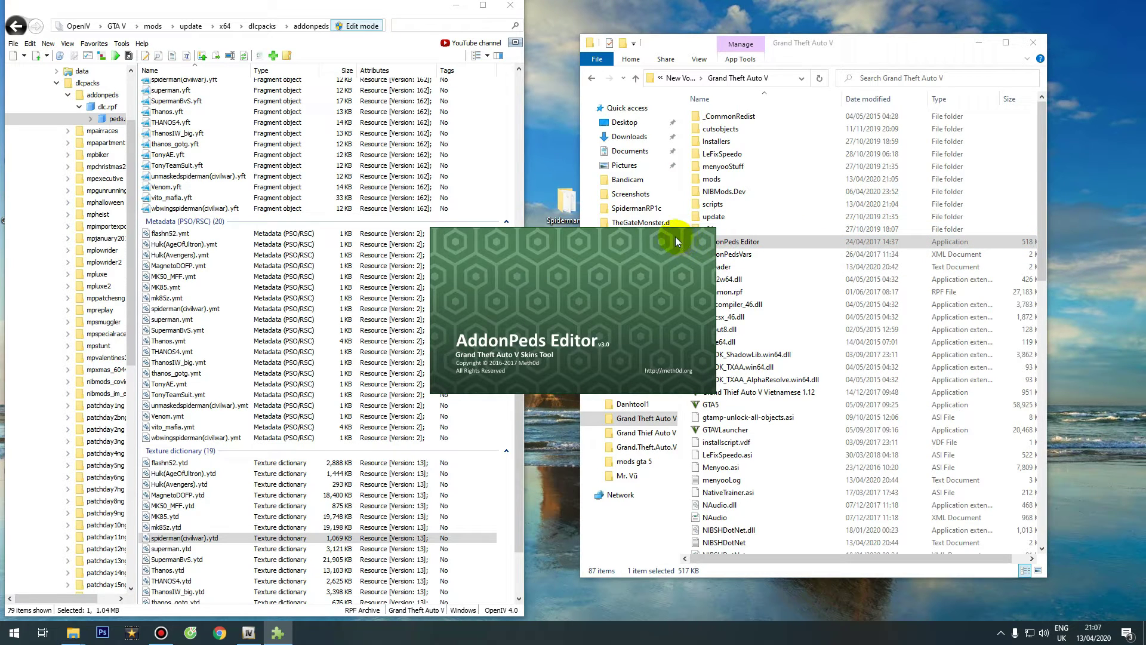
# Start a new ped and copy the name spiderman(civilwar) from the archive's .ytd file into its model name.
pyautogui.moveTo(565, 191); pyautogui.dragTo(701, 177)
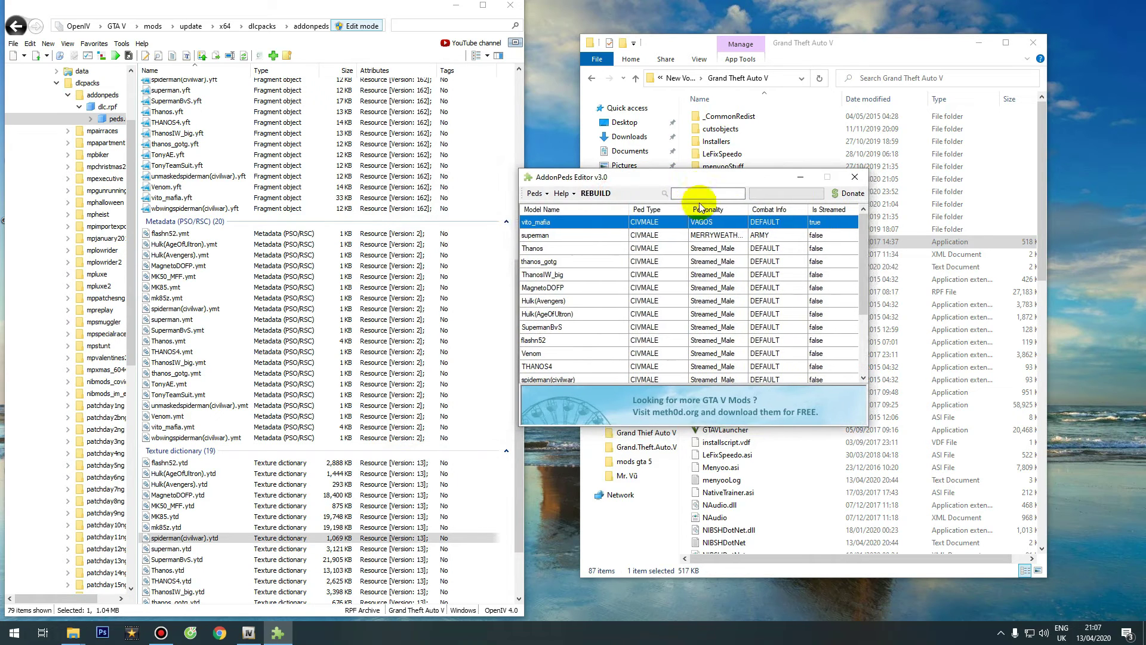
pyautogui.click(534, 195)
pyautogui.click(556, 211)
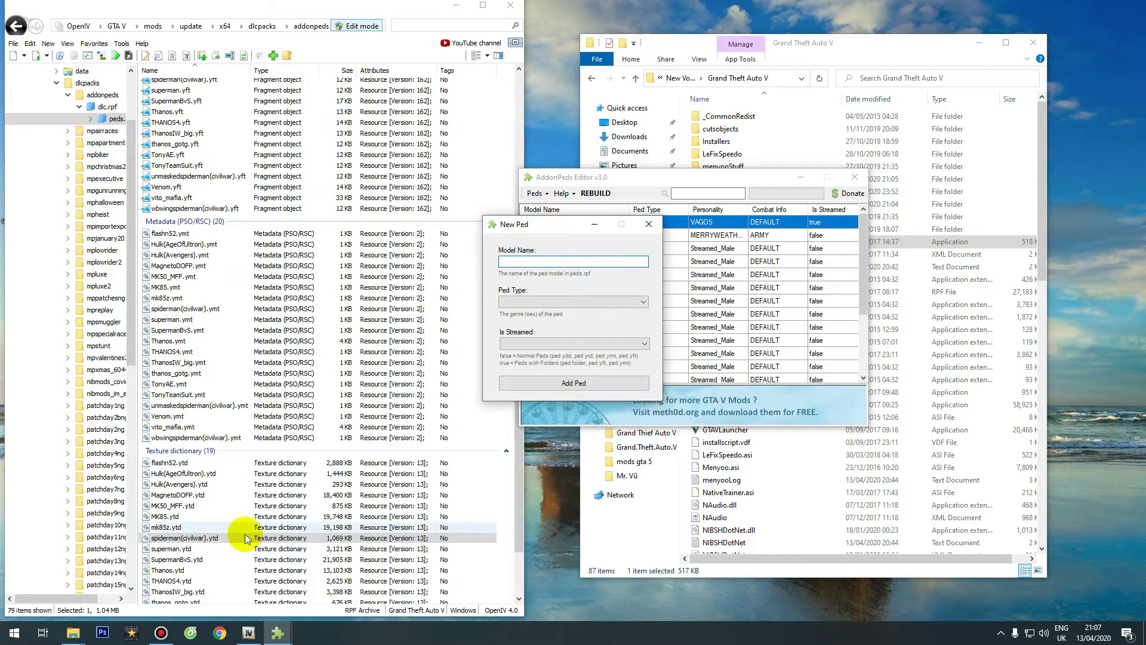
pyautogui.click(192, 537)
pyautogui.click(190, 537)
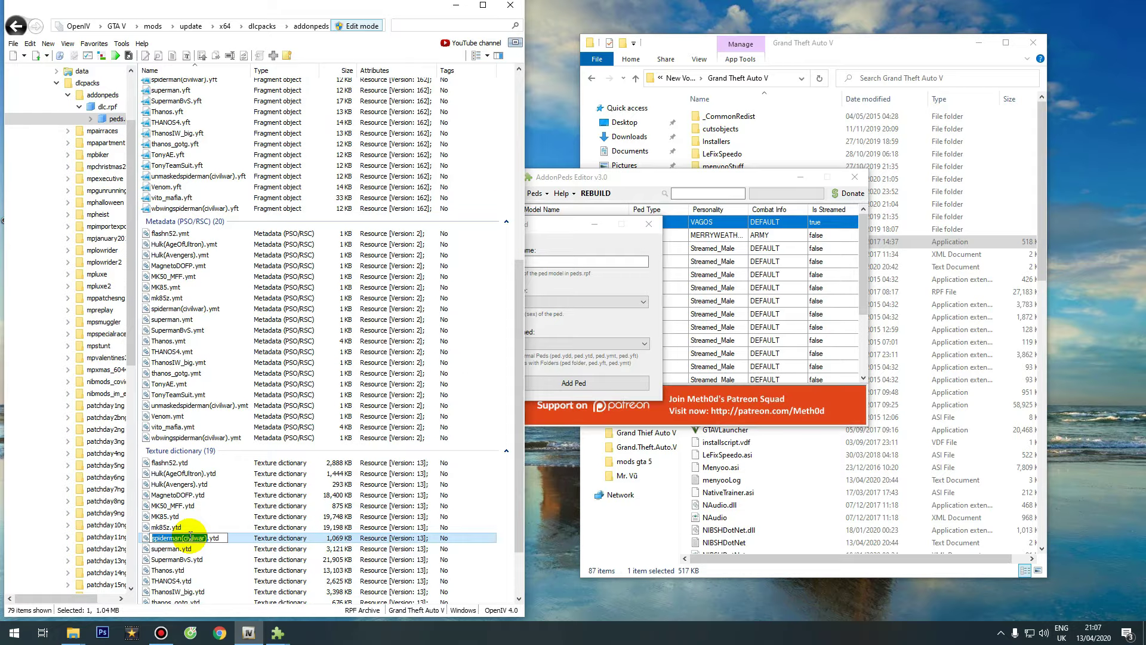
pyautogui.rightClick(190, 533)
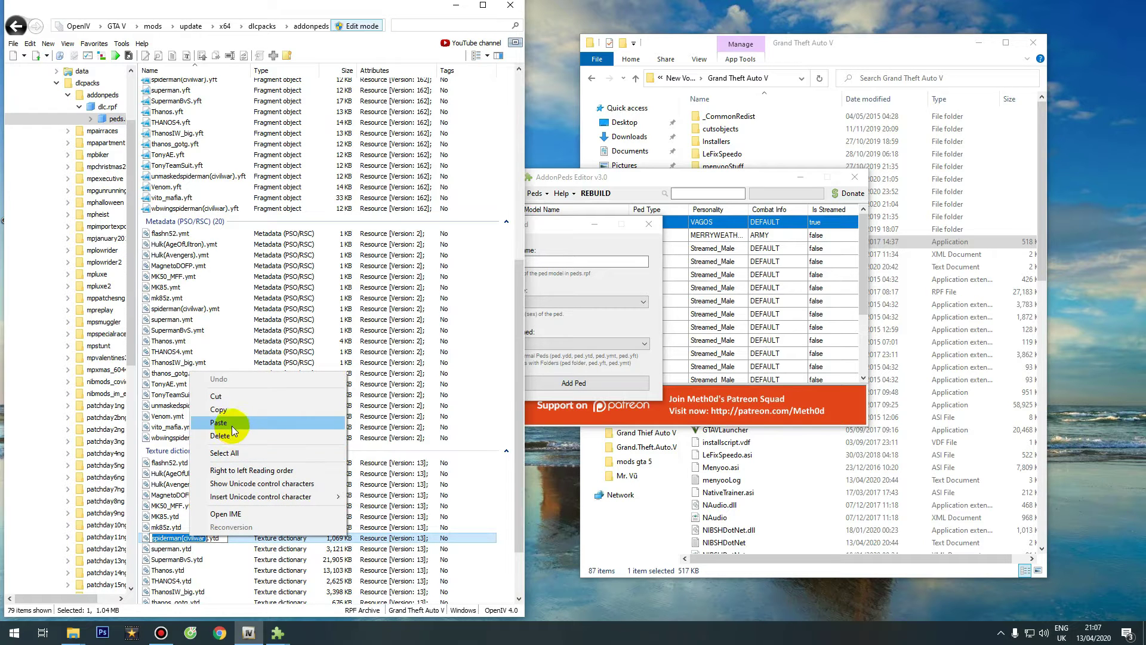
pyautogui.click(233, 411)
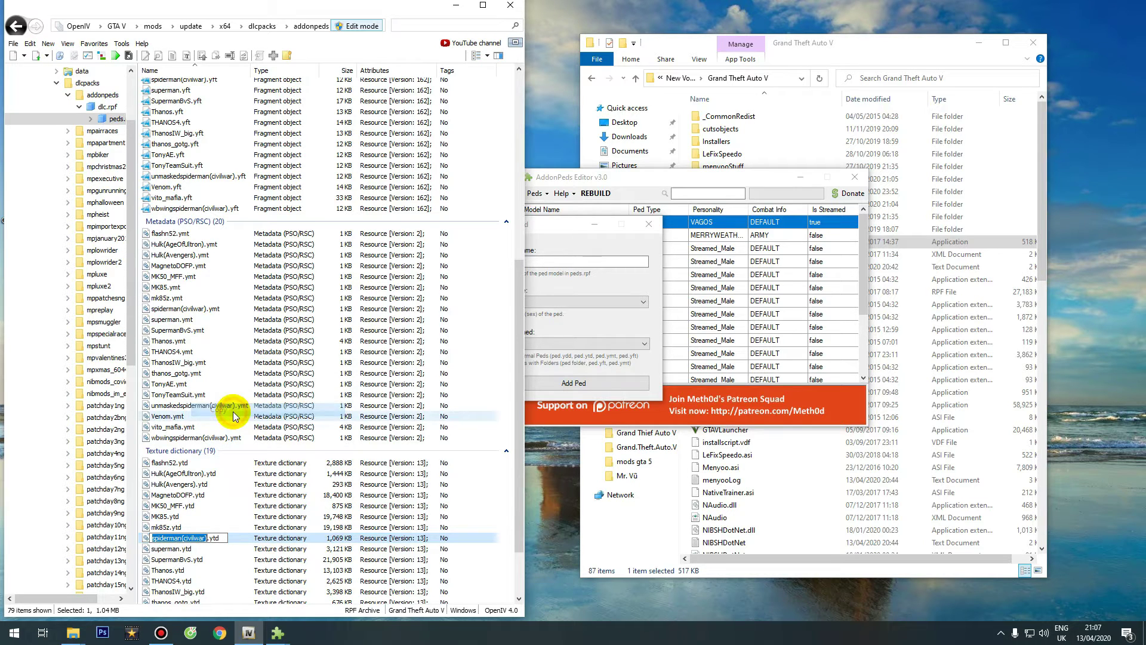
pyautogui.click(547, 260)
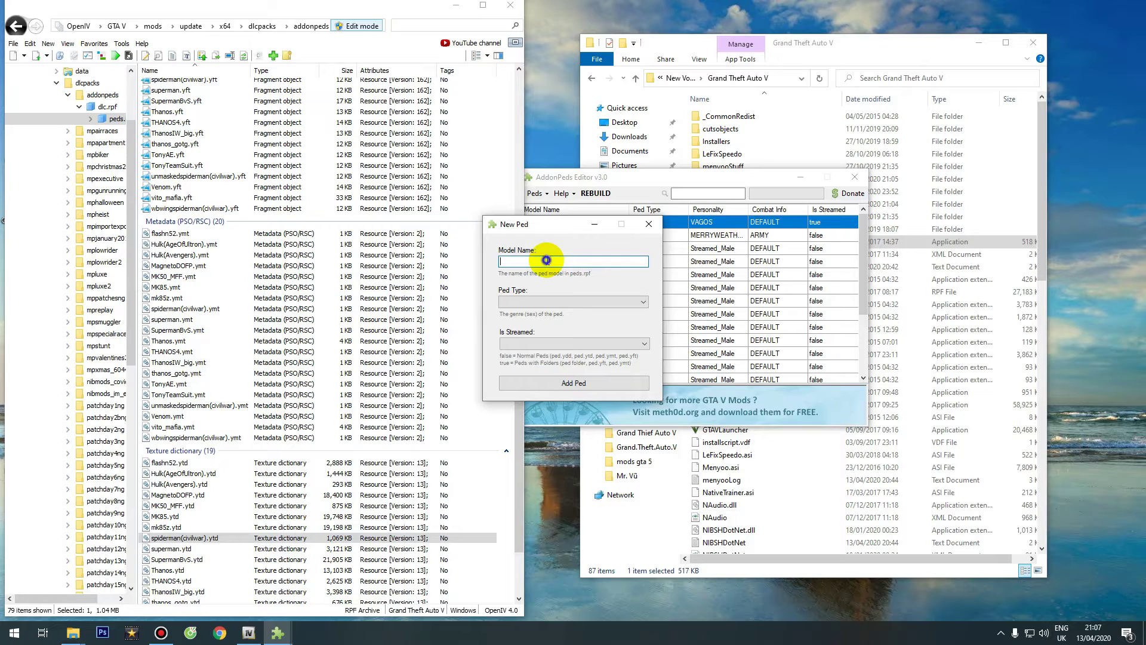
pyautogui.rightClick(548, 261)
pyautogui.click(584, 311)
# Set the new ped's type to Male and Is Streamed to false, and add the ped.
pyautogui.click(571, 302)
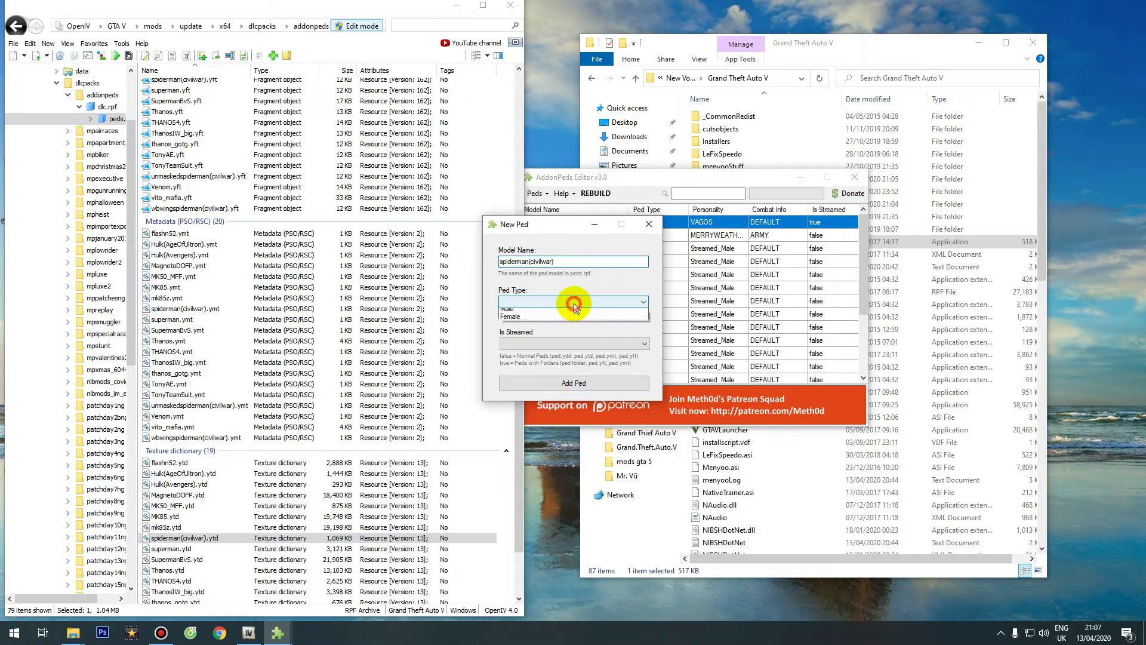
pyautogui.click(572, 312)
pyautogui.click(572, 341)
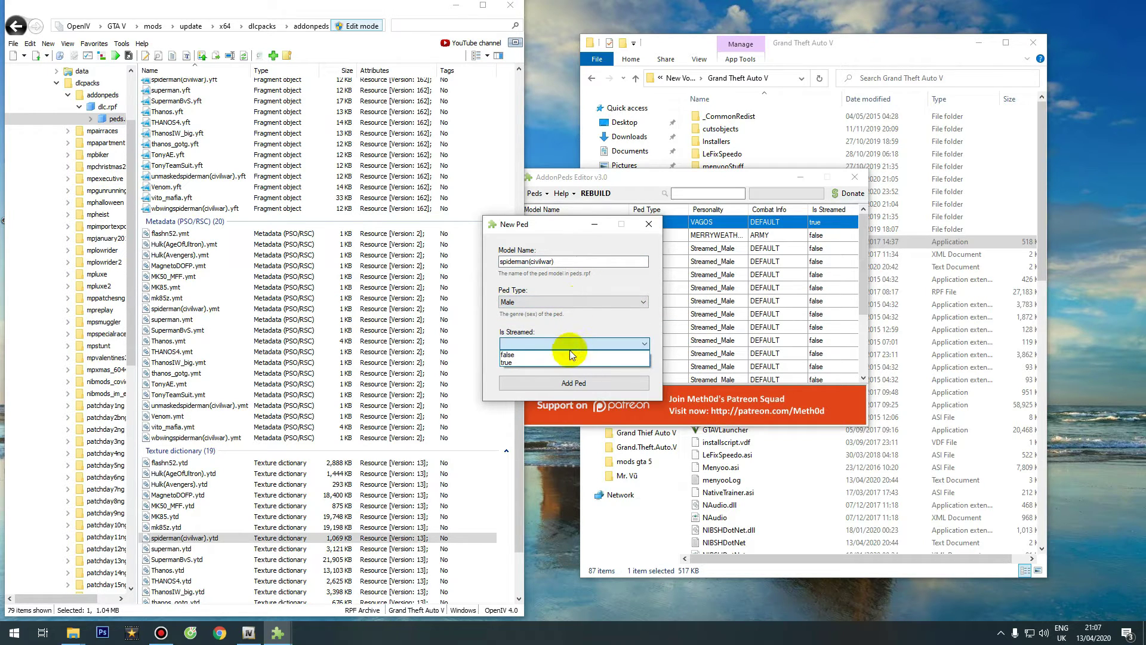
pyautogui.click(569, 353)
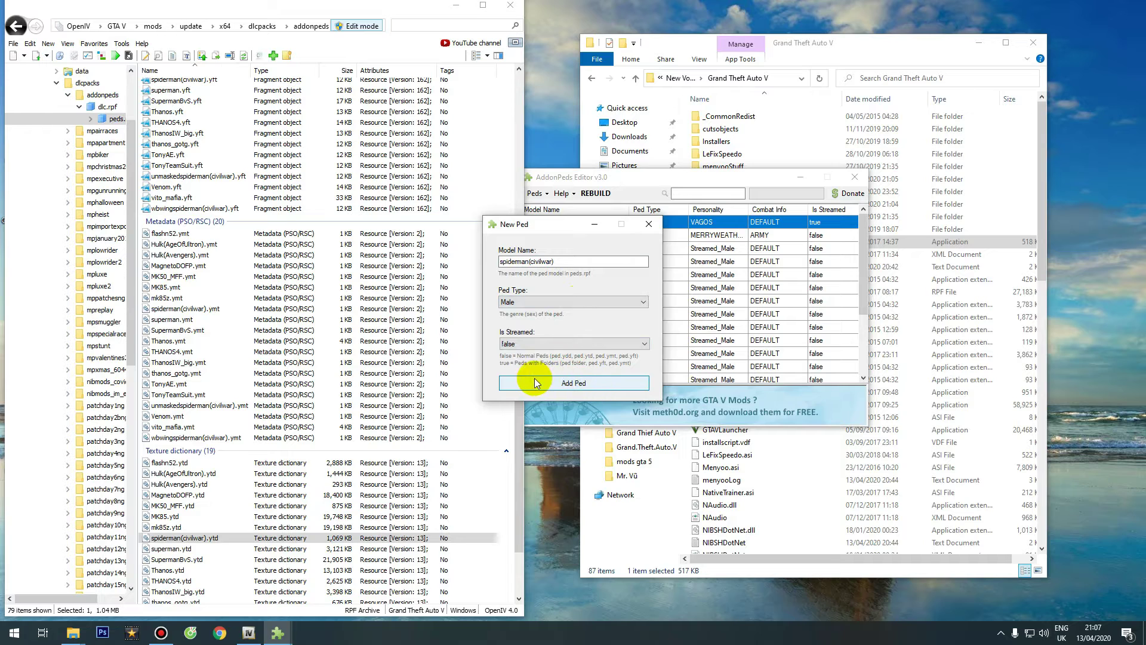
pyautogui.click(572, 383)
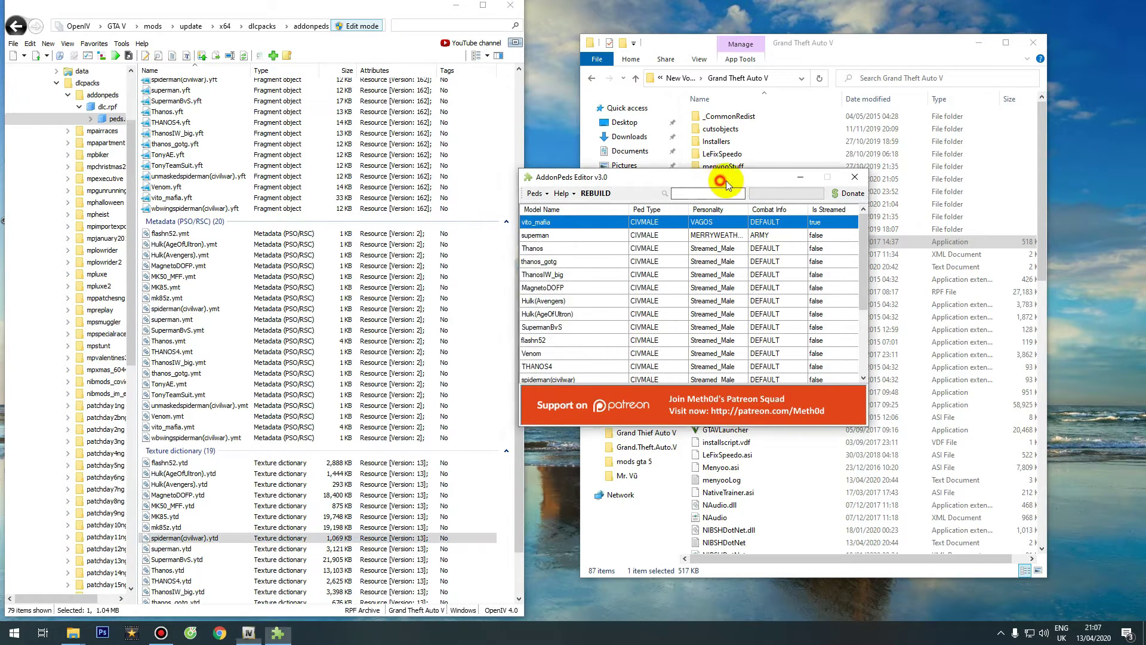
# Check the model list in AddonPeds Editor and rebuild the add-on peds.
pyautogui.moveTo(726, 180); pyautogui.dragTo(828, 182)
pyautogui.scroll(-2, 782, 296)
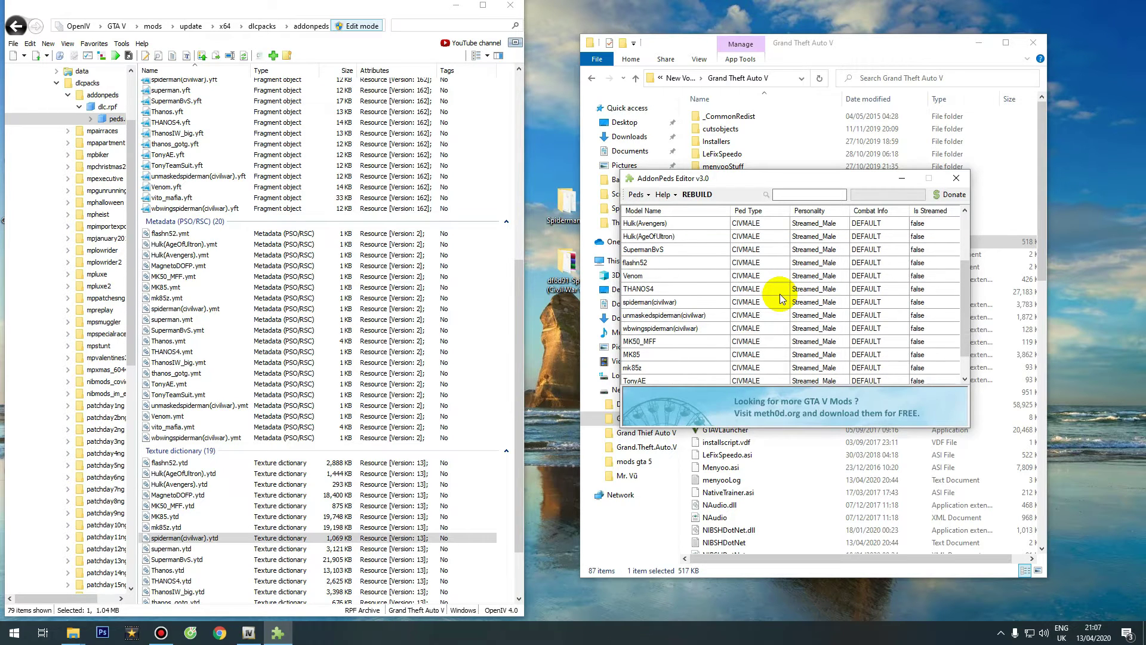
pyautogui.scroll(2, 781, 298)
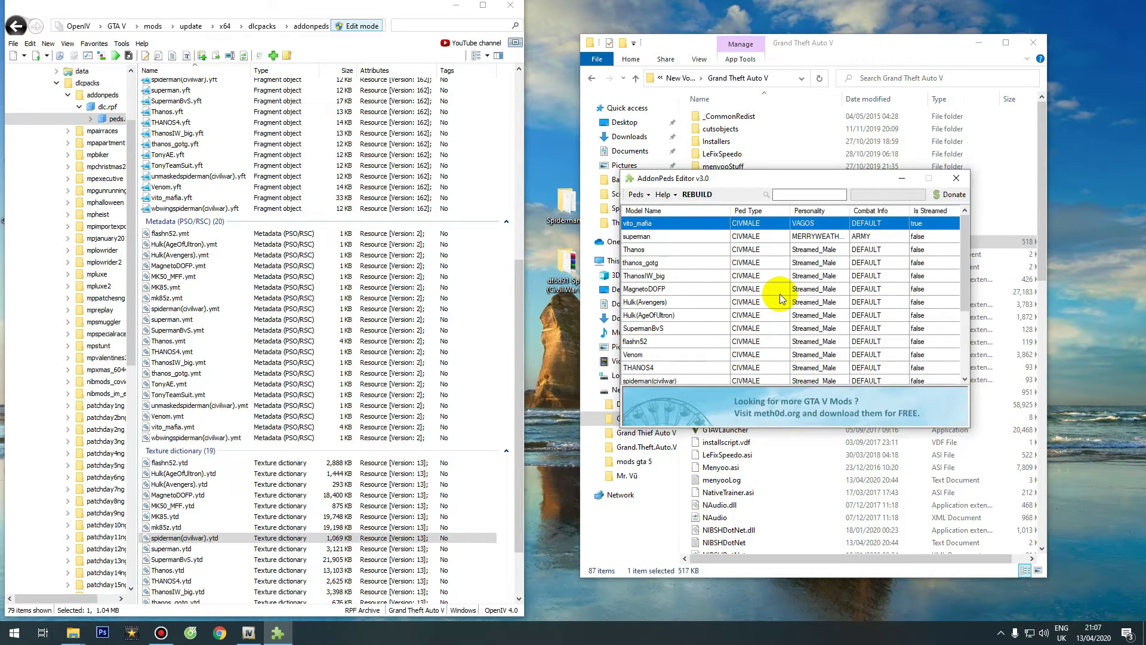
pyautogui.click(697, 200)
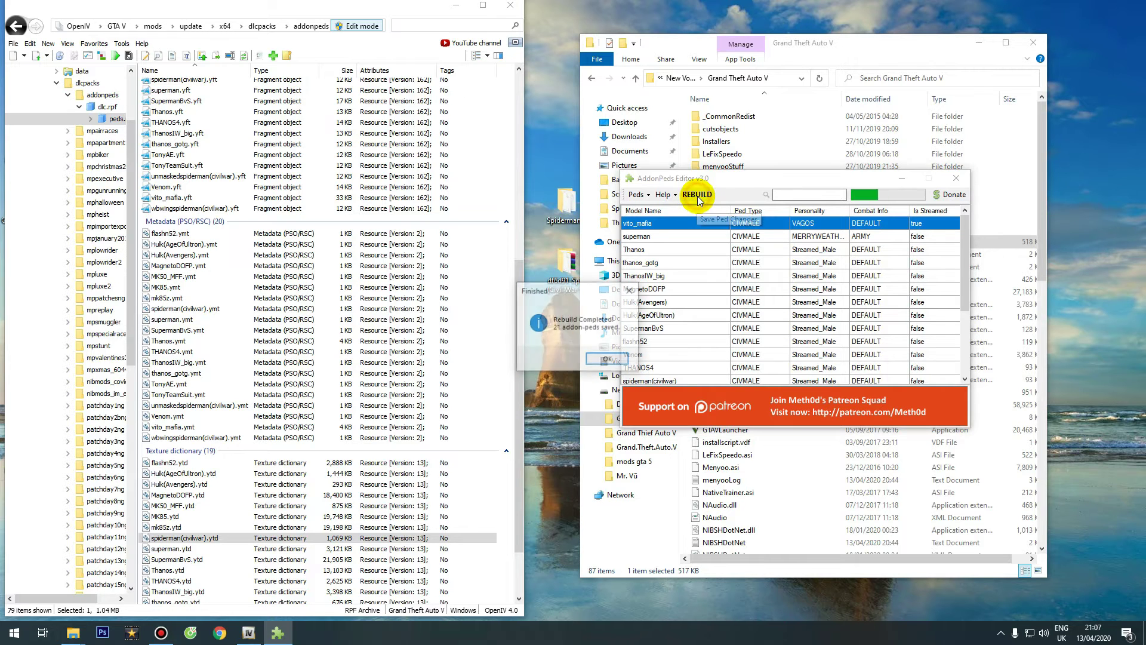
pyautogui.click(608, 359)
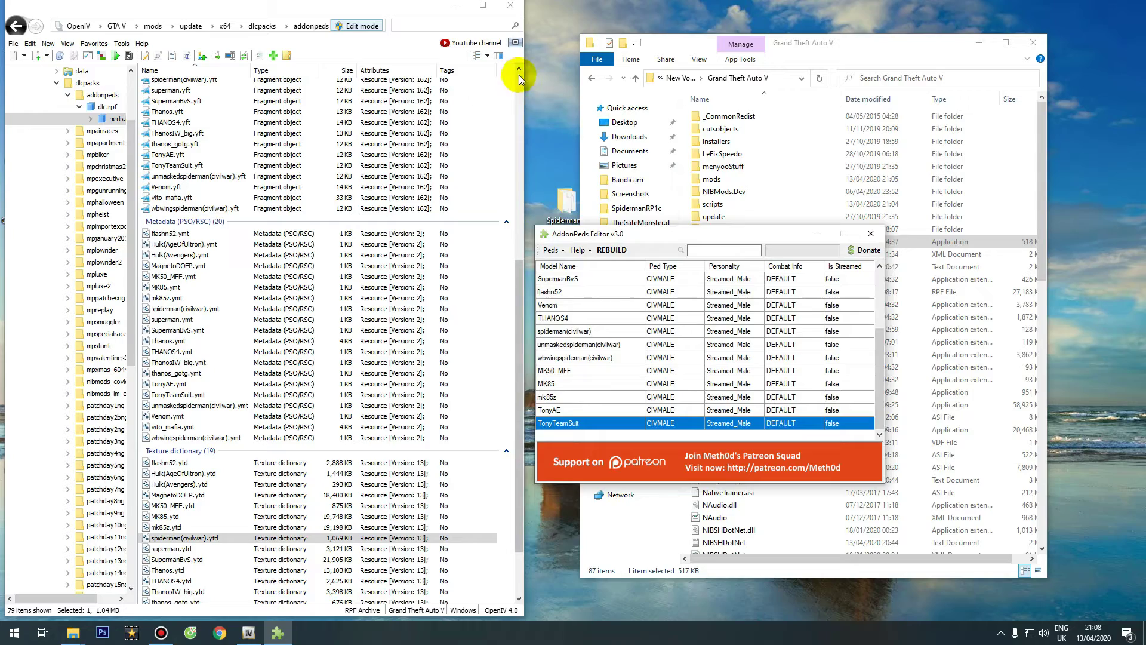
# Close AddonPeds Editor, OpenIV and the Grand Theft Auto V folder window.
pyautogui.click(871, 234)
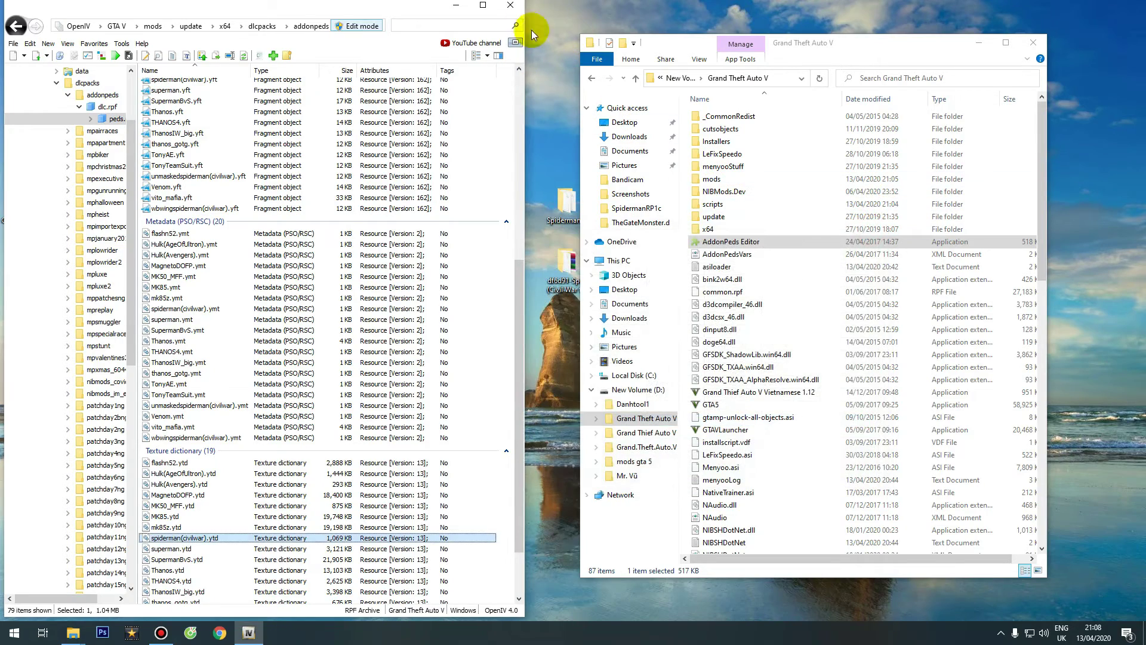
pyautogui.click(510, 5)
pyautogui.click(1033, 42)
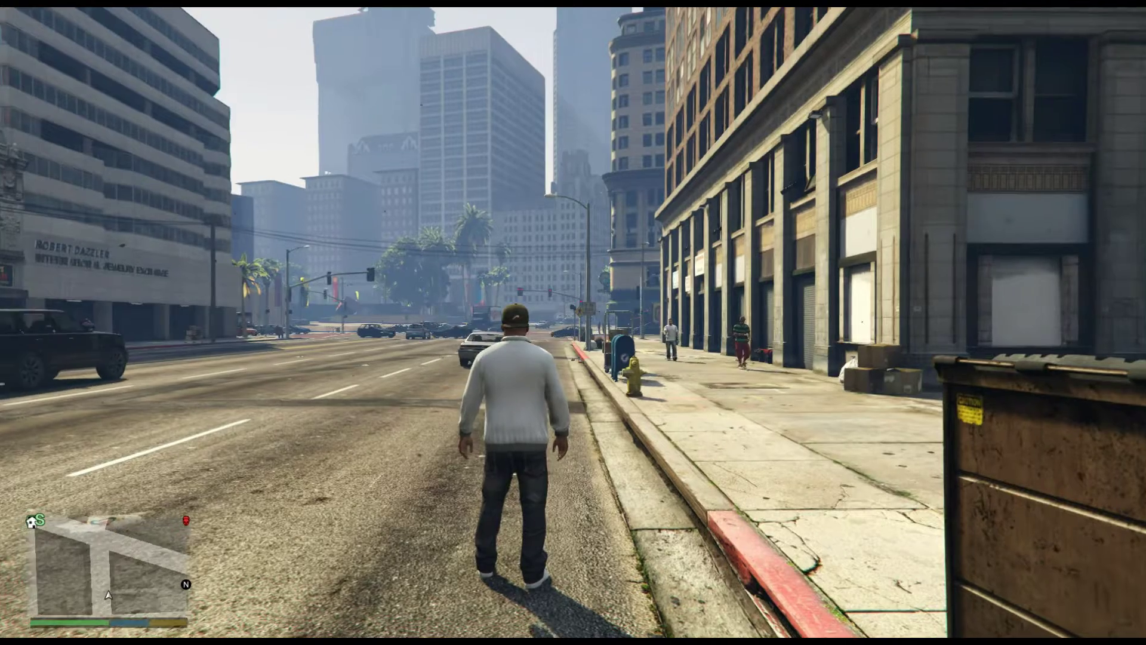
# Apply the suit Spiderman Civil War by TheMadBreaker from TheSpiderman mod in NIBMods Menu and close the menu.
pyautogui.press('F4')
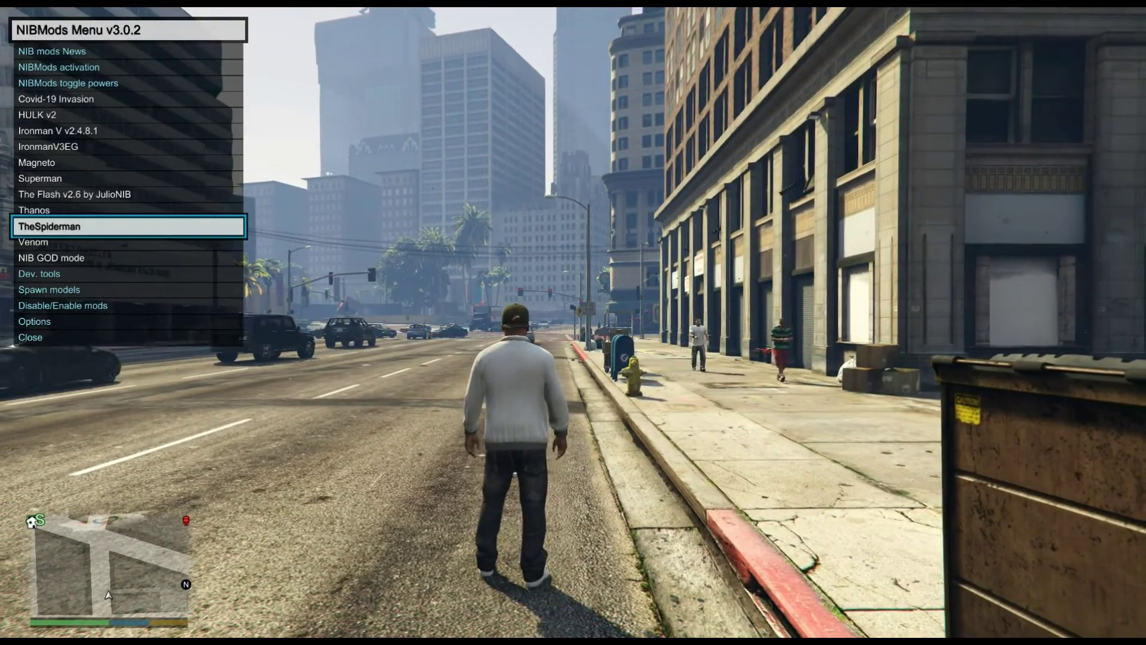
pyautogui.press('Return')
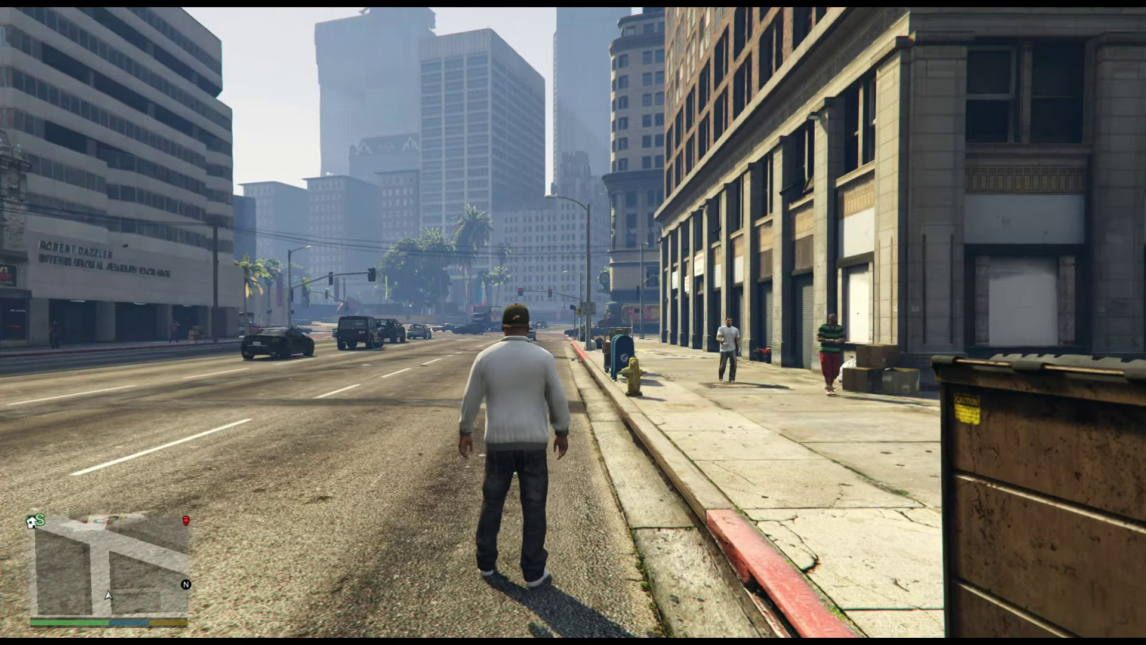
pyautogui.press('Return')
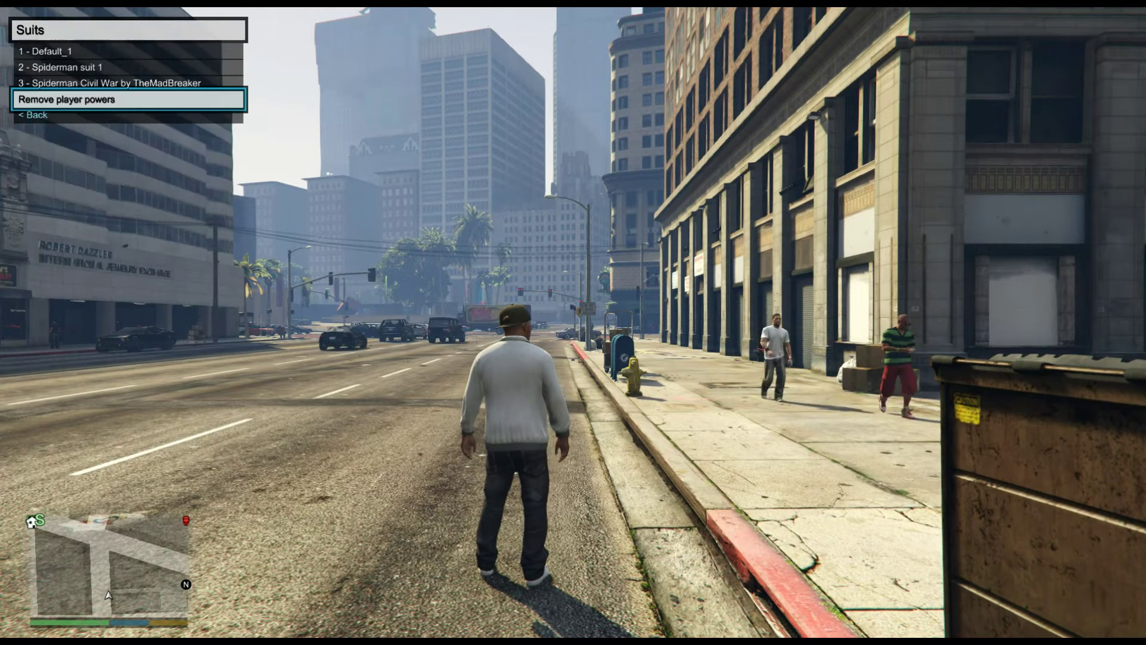
pyautogui.press('Up')
pyautogui.press('Return')
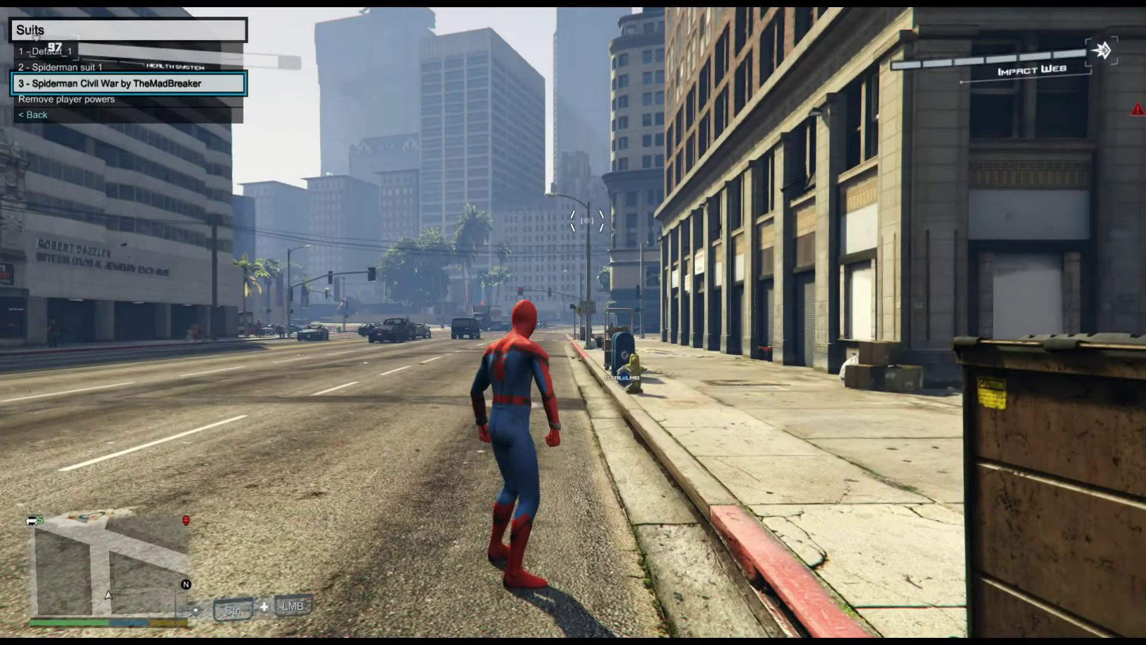
pyautogui.press('BackSpace')
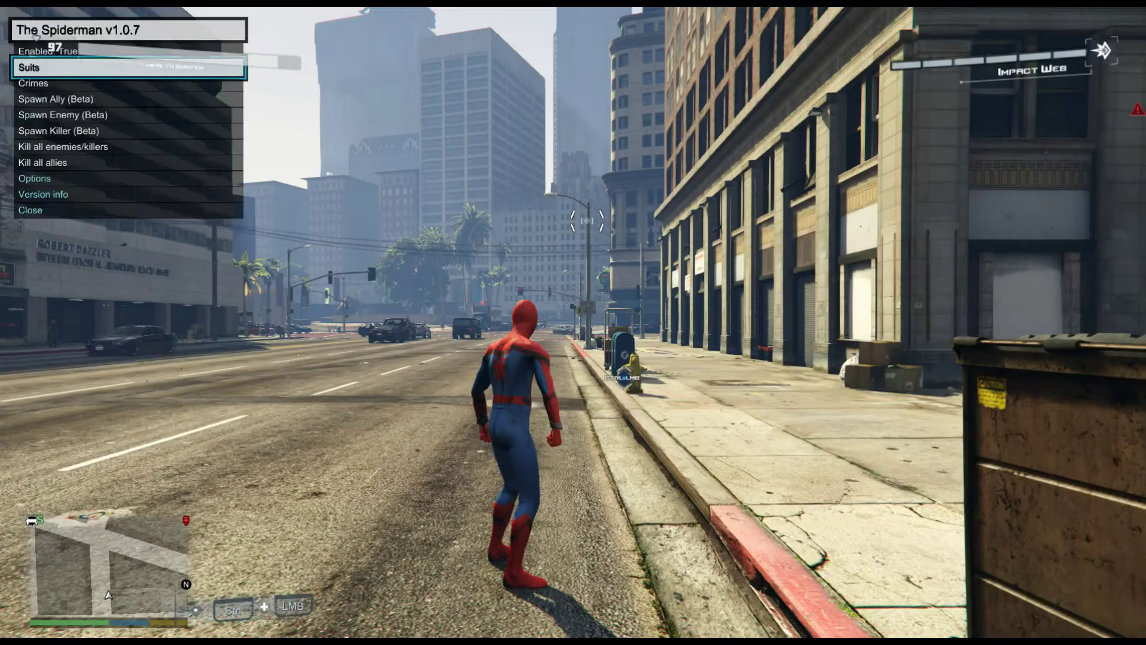
pyautogui.press('BackSpace')
# Run down the street as Spiderman and web-swing repeatedly up between the downtown skyscrapers.
pyautogui.press('w')
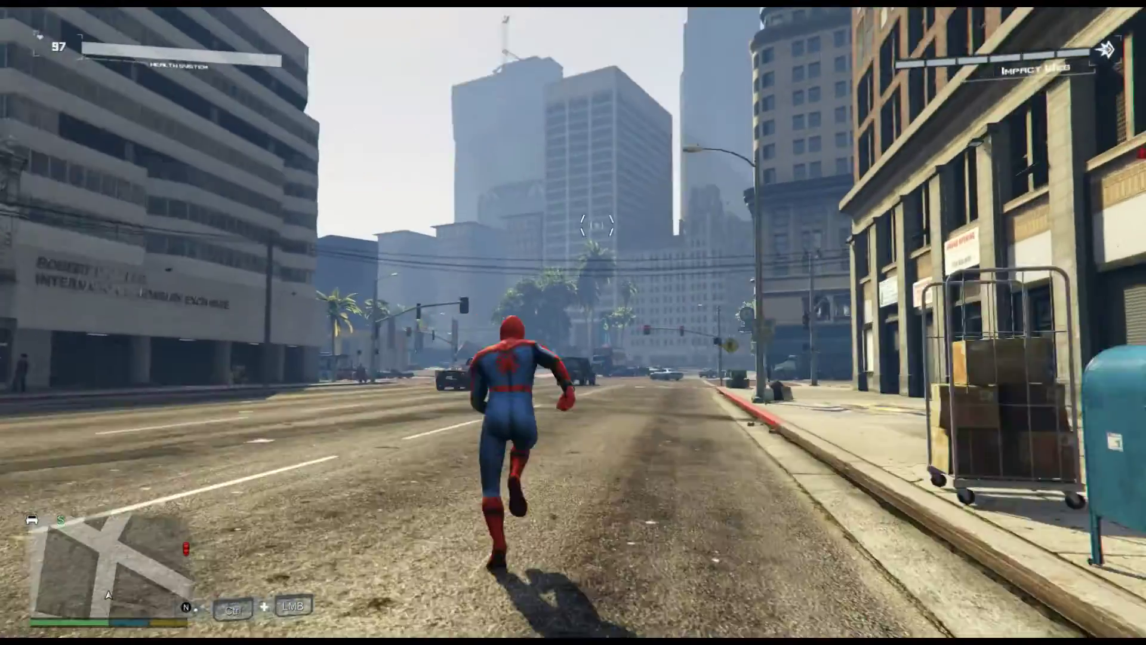
pyautogui.press('space')
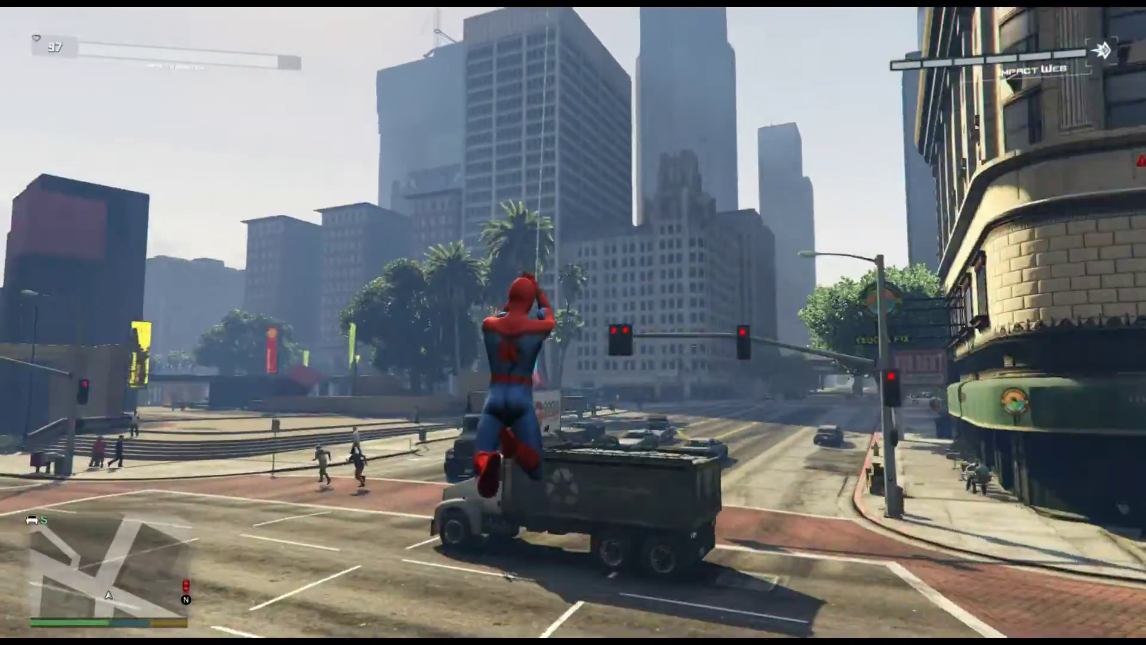
pyautogui.press('space')
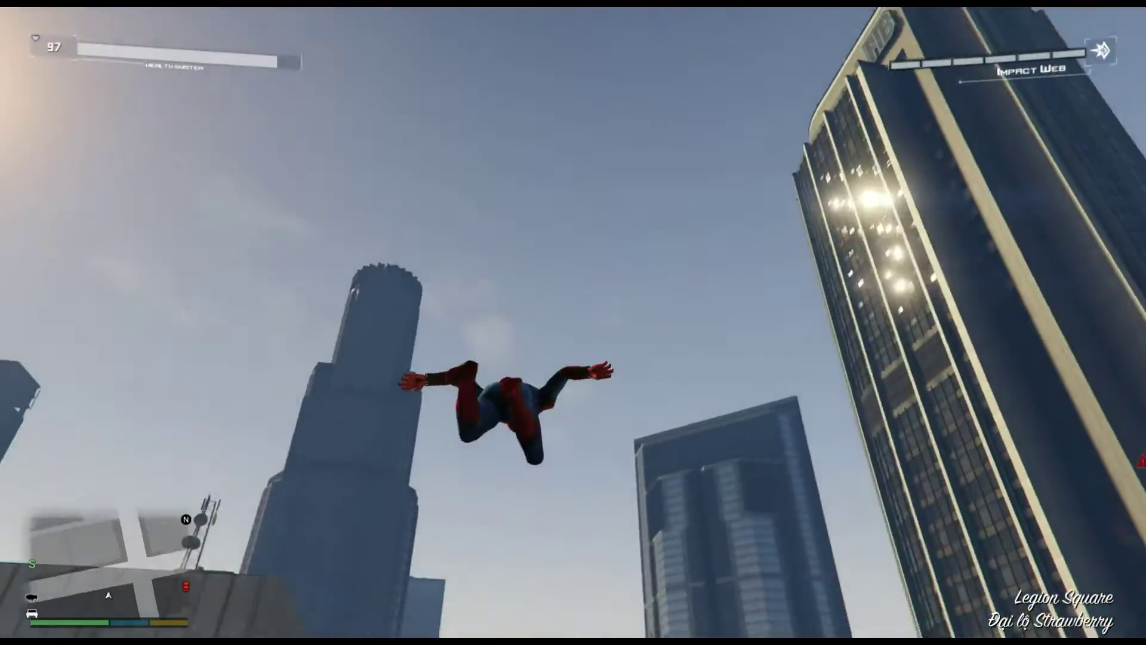
pyautogui.press('space')
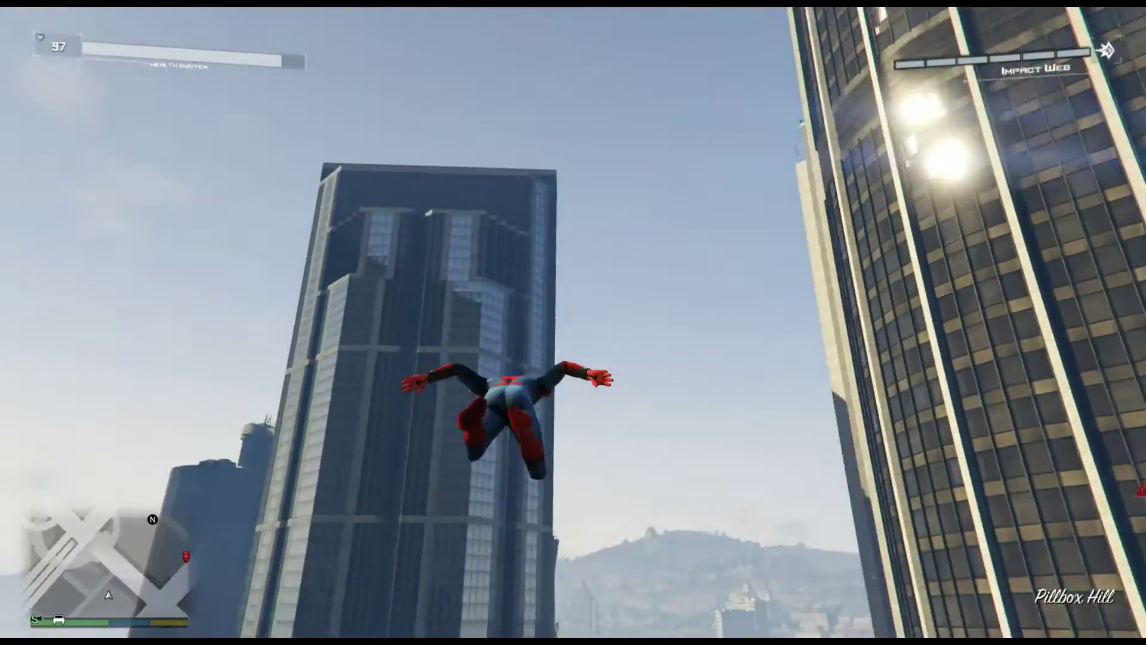
pyautogui.press('space')
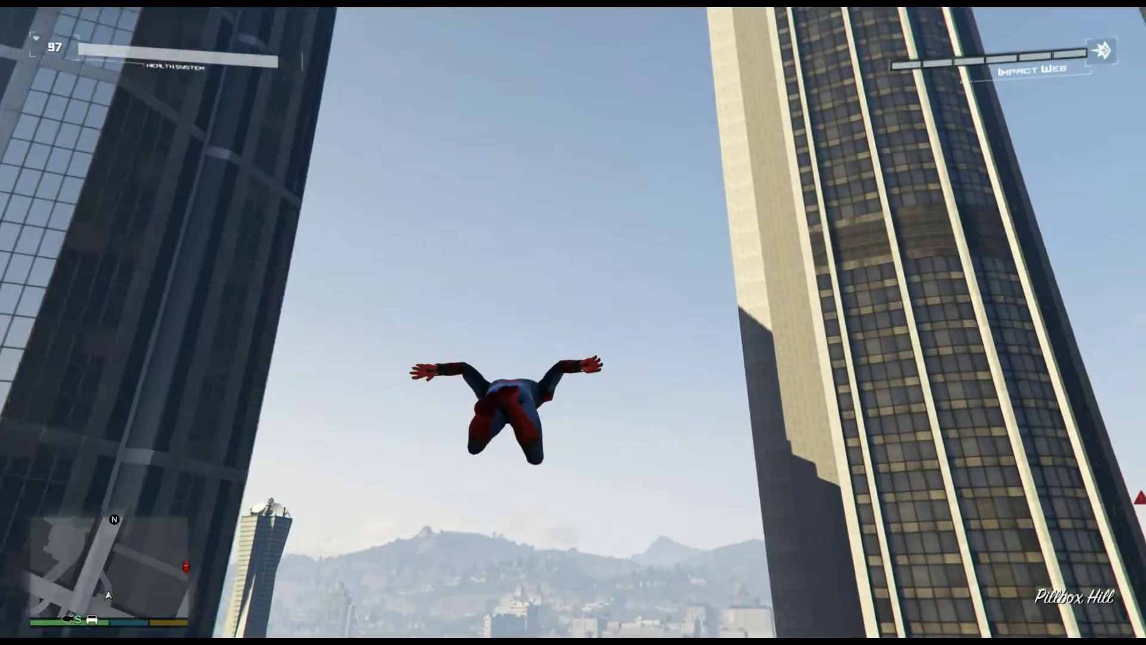
pyautogui.press('space')
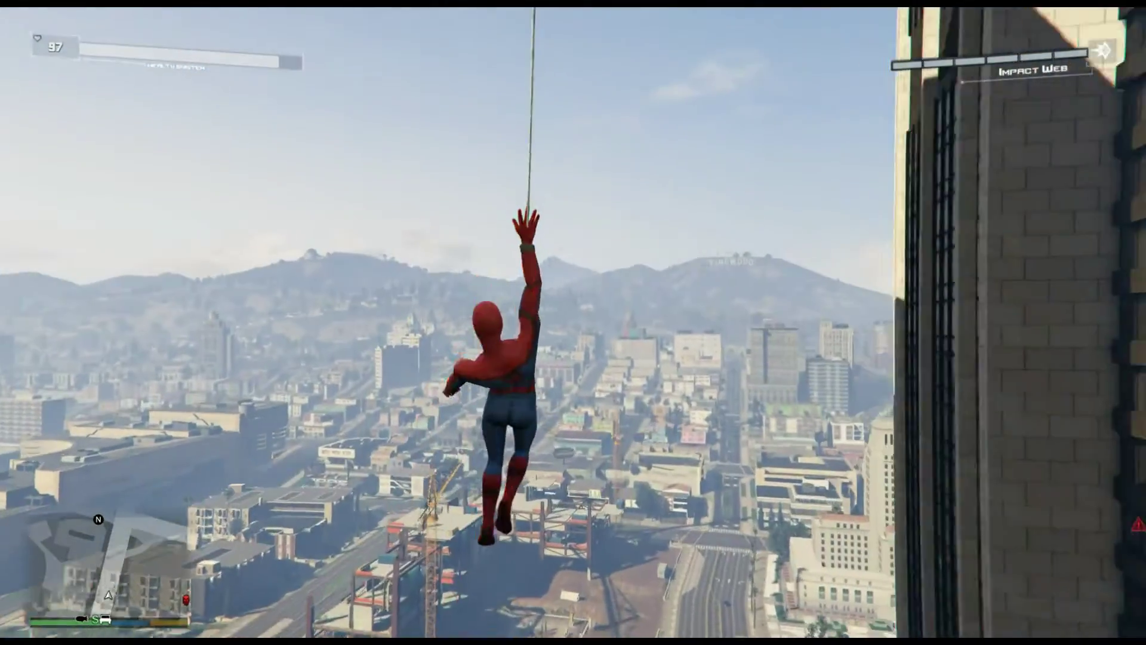